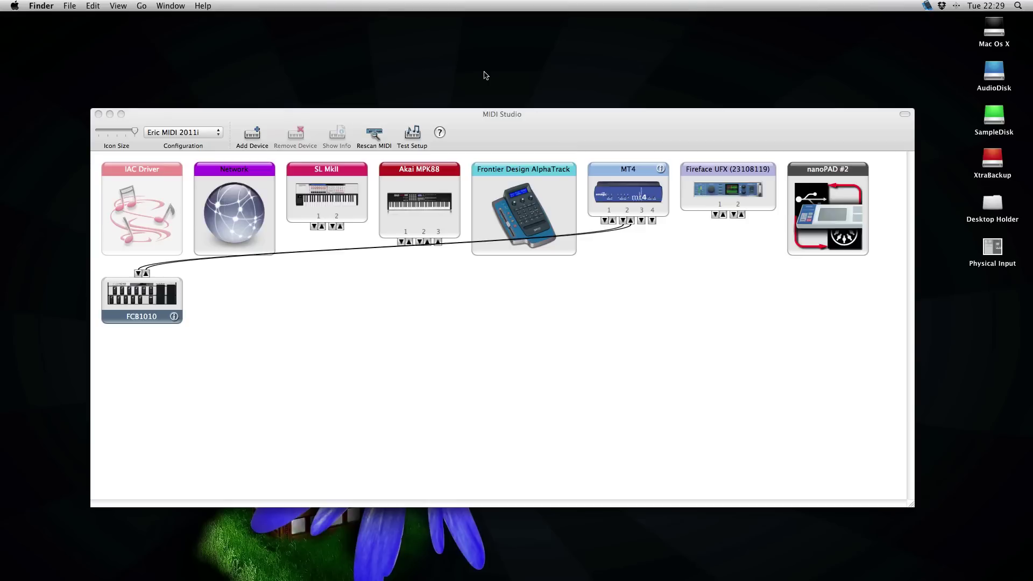
- Launch Safari from the launcher and drag the tutorial's player image to the desktop
key("ctrl+space")
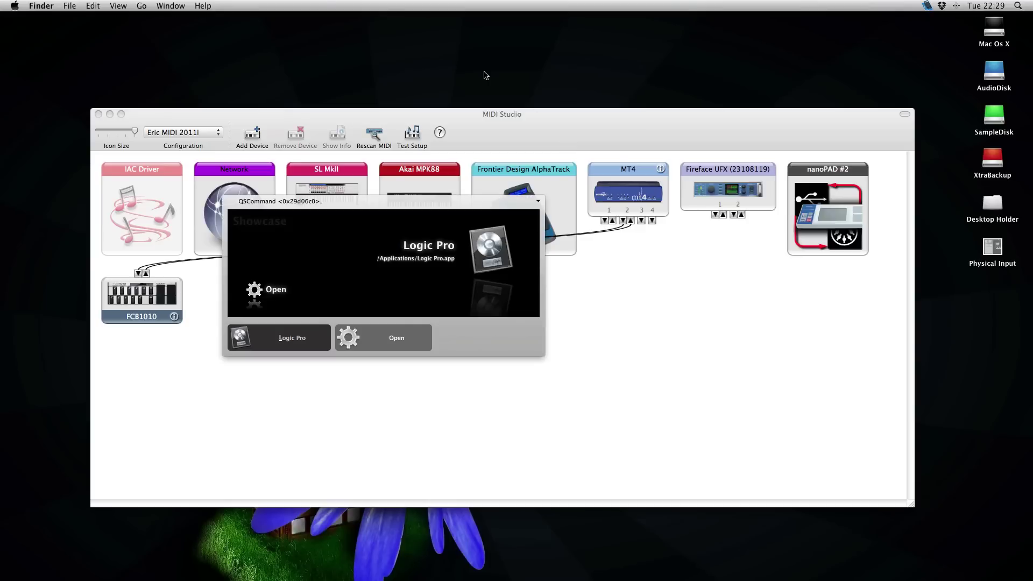
type("s")
key("Return")
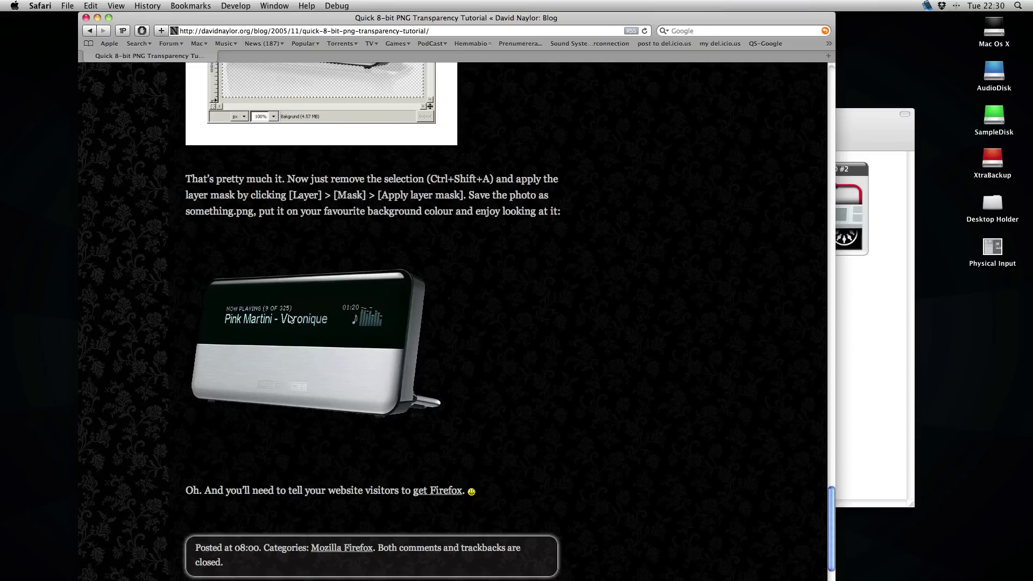
left_click_drag(289, 318, 1021, 321)
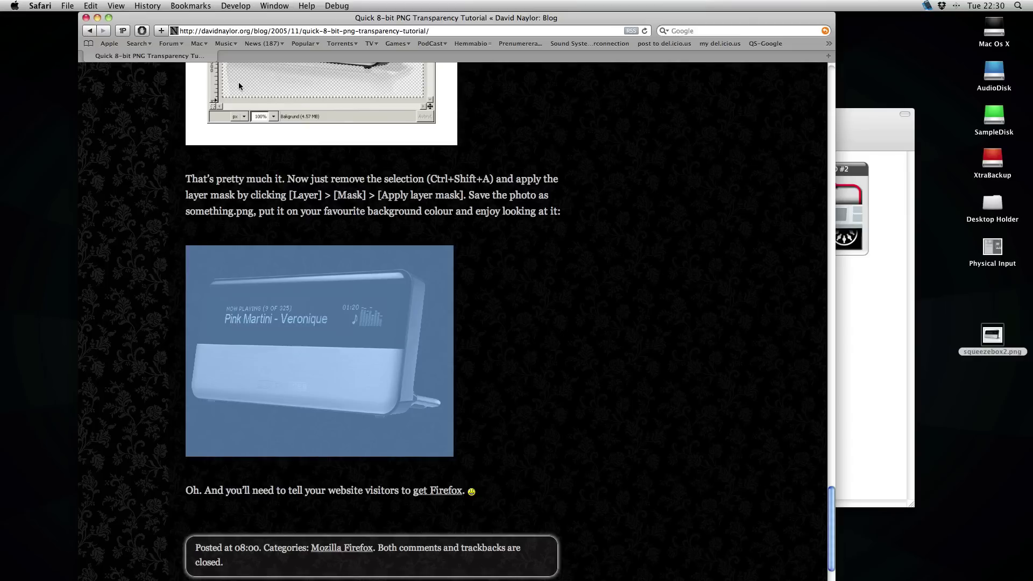
- Hide Safari and Audio MIDI Setup to reveal the desktop
key("super+h")
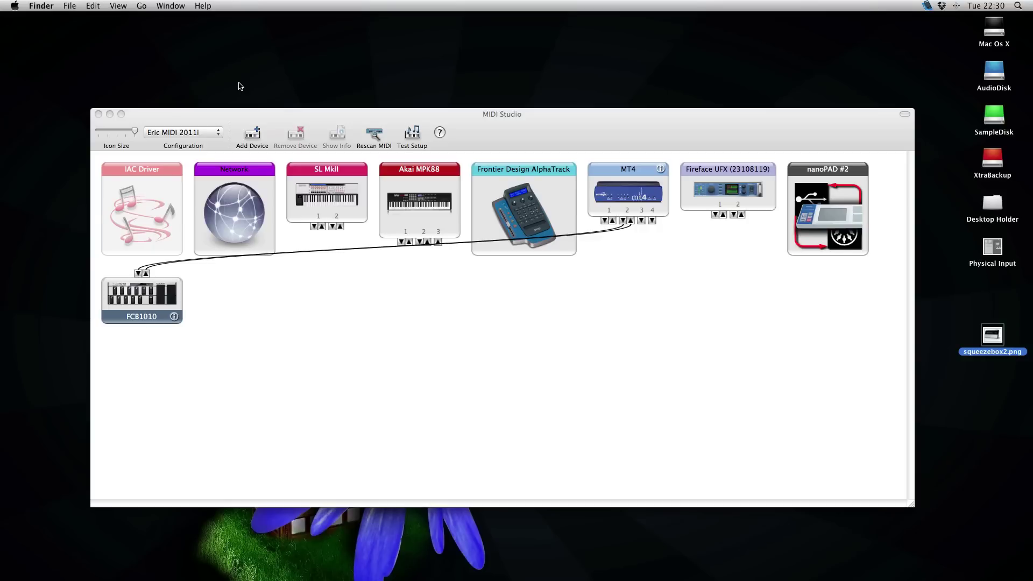
left_click(567, 111)
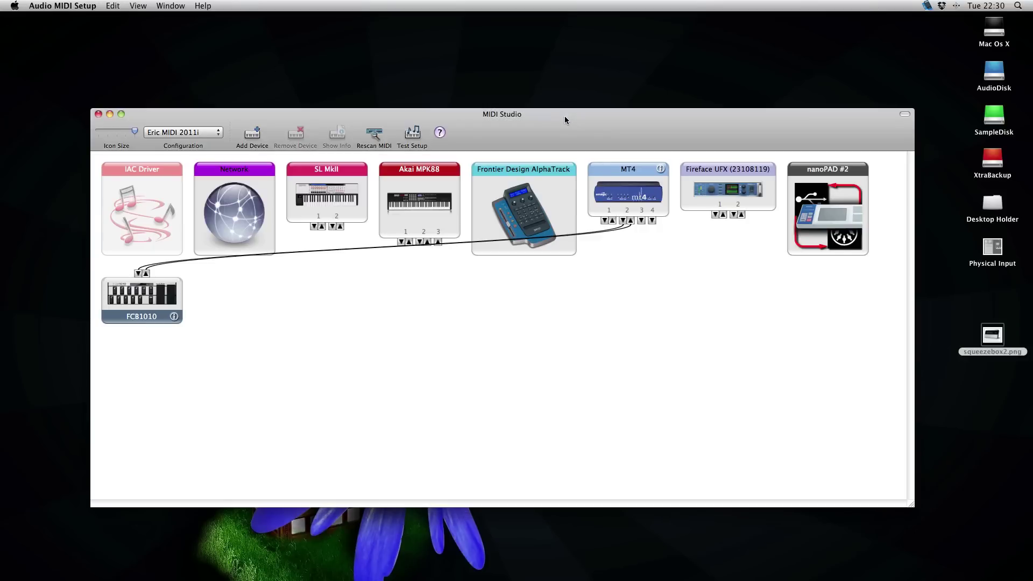
key("super+h")
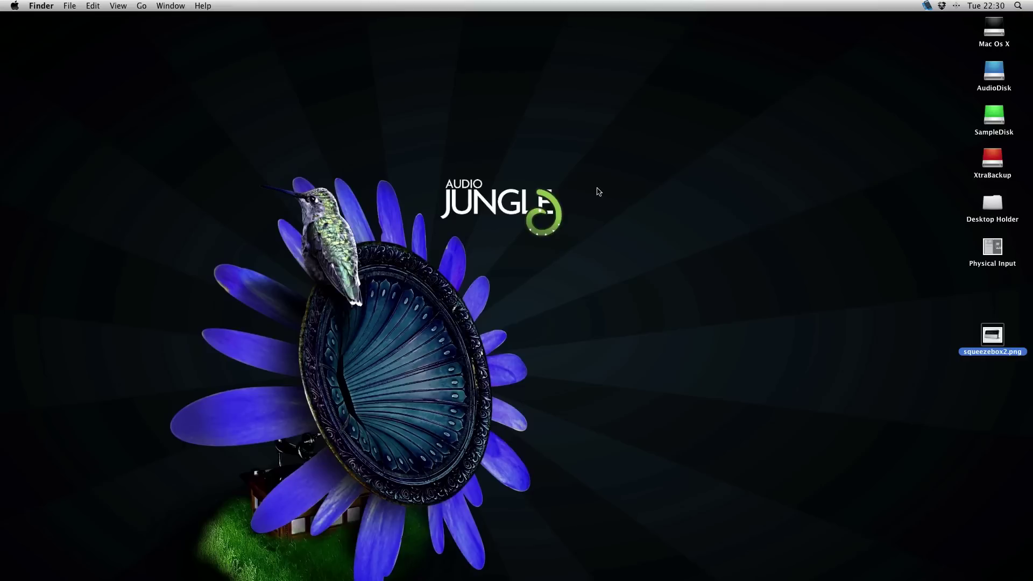
- Open Library › Audio › MIDI Devices › Custom › Images in Finder and drop squeezebox2.png into it
key("super+n")
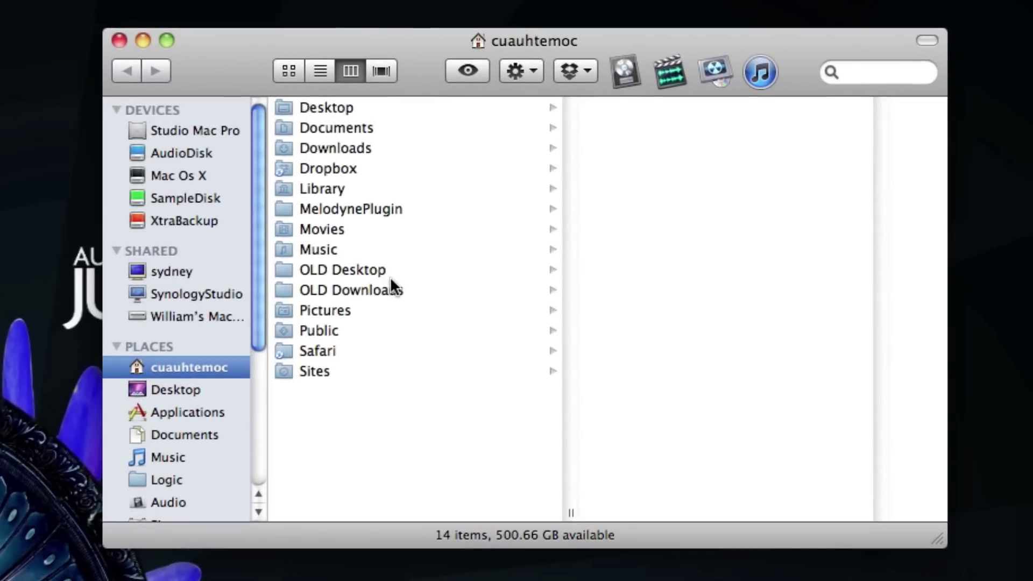
key("Down")
key("Down")
key("Down")
key("Down")
key("Down")
key("Right")
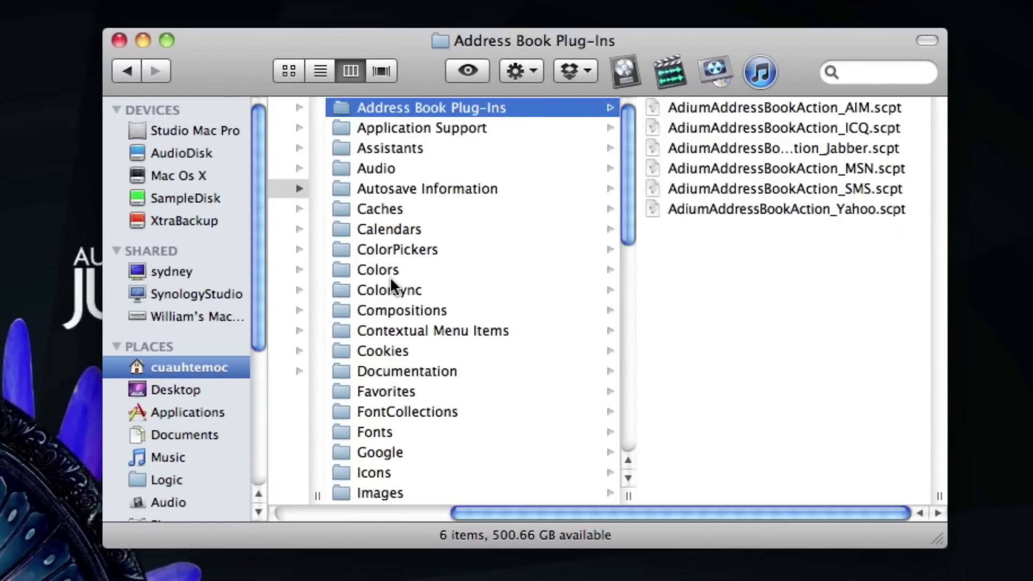
key("Down")
key("Down")
key("Down")
key("Right")
key("Down")
key("Down")
key("Down")
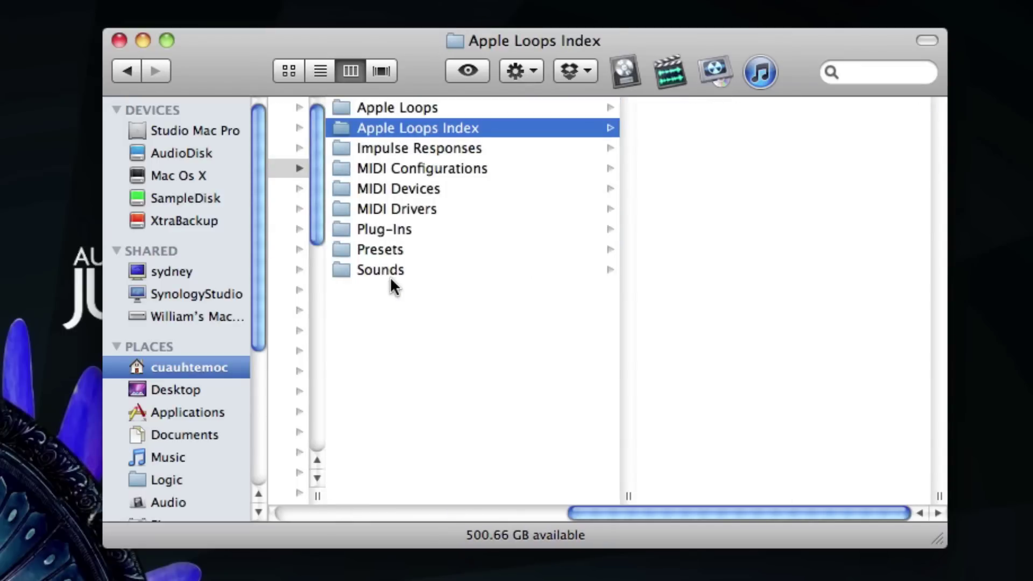
key("Down")
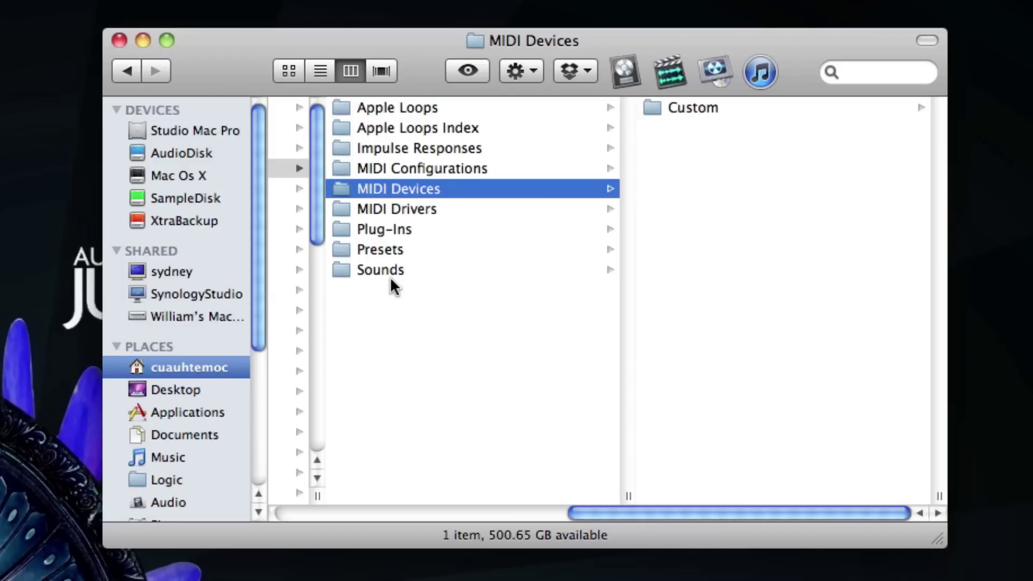
key("Right")
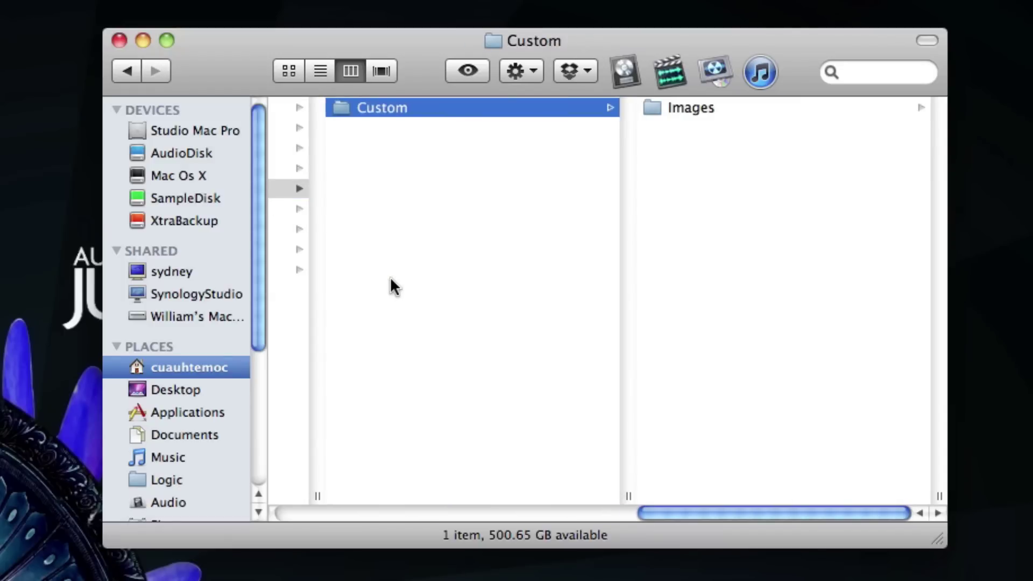
key("Right")
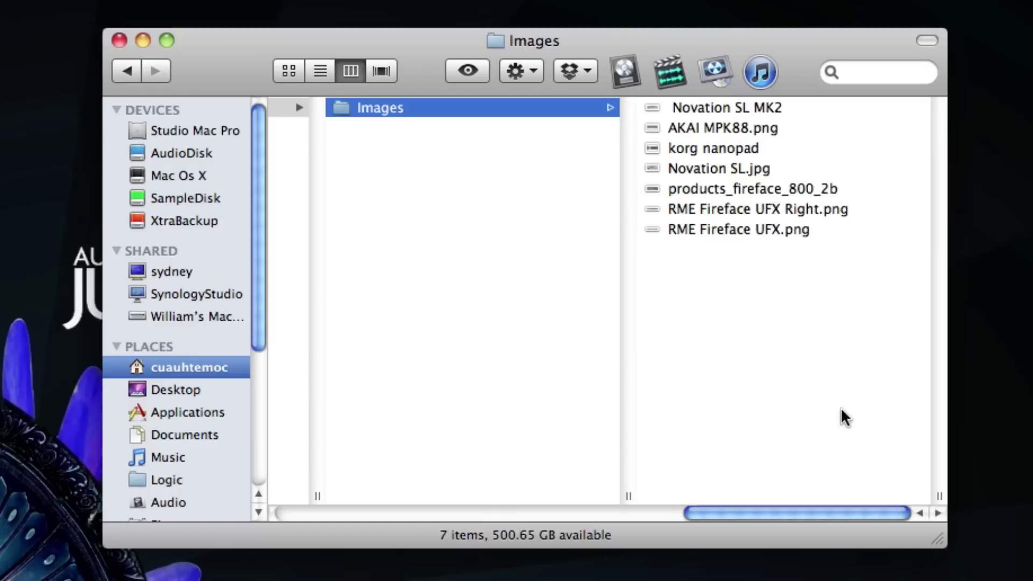
left_click_drag(1027, 447, 757, 327)
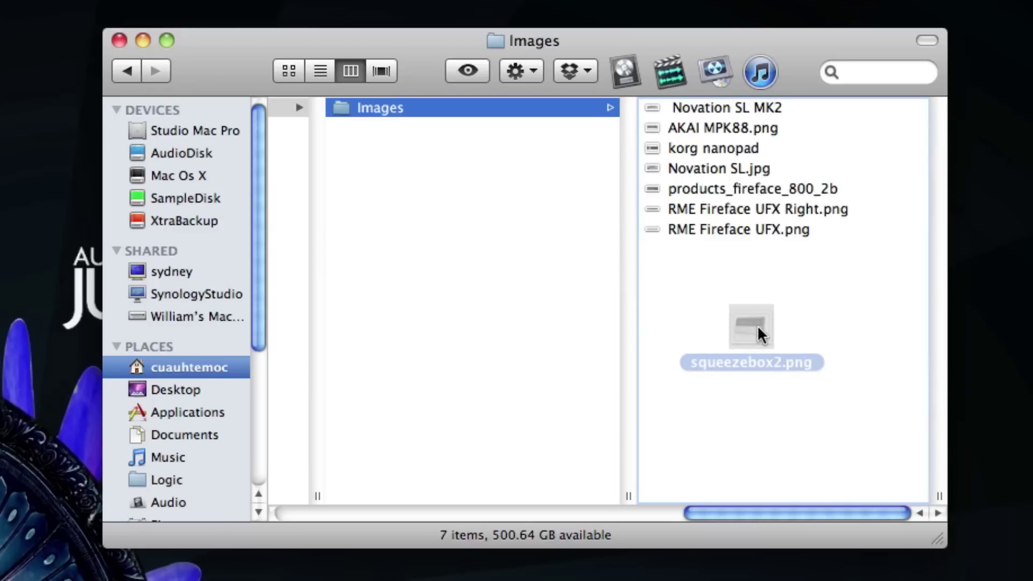
left_click_drag(757, 324, 757, 325)
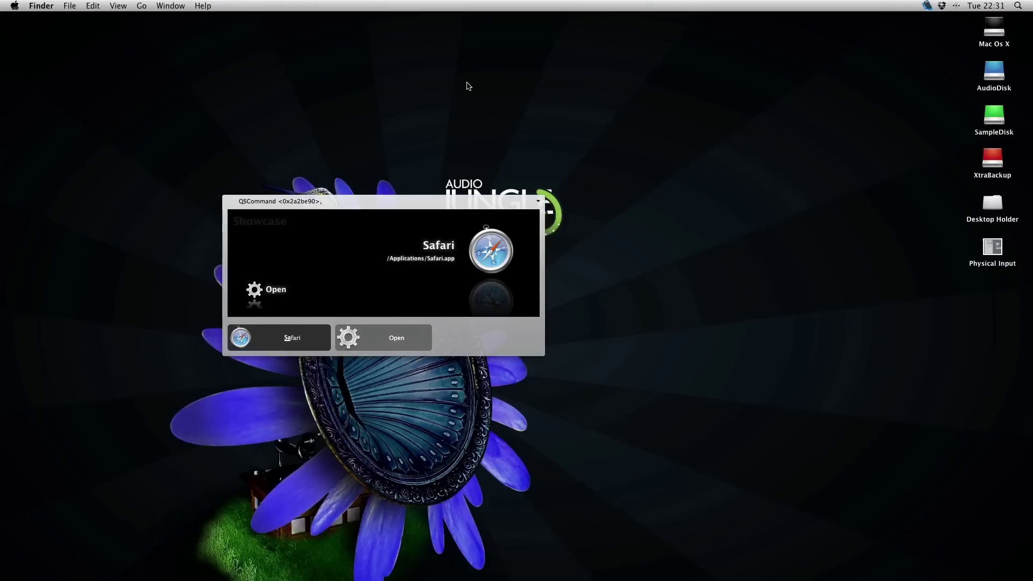
- Launch Audio MIDI Setup and open the SL MkII device's properties
type("audio")
key("Return")
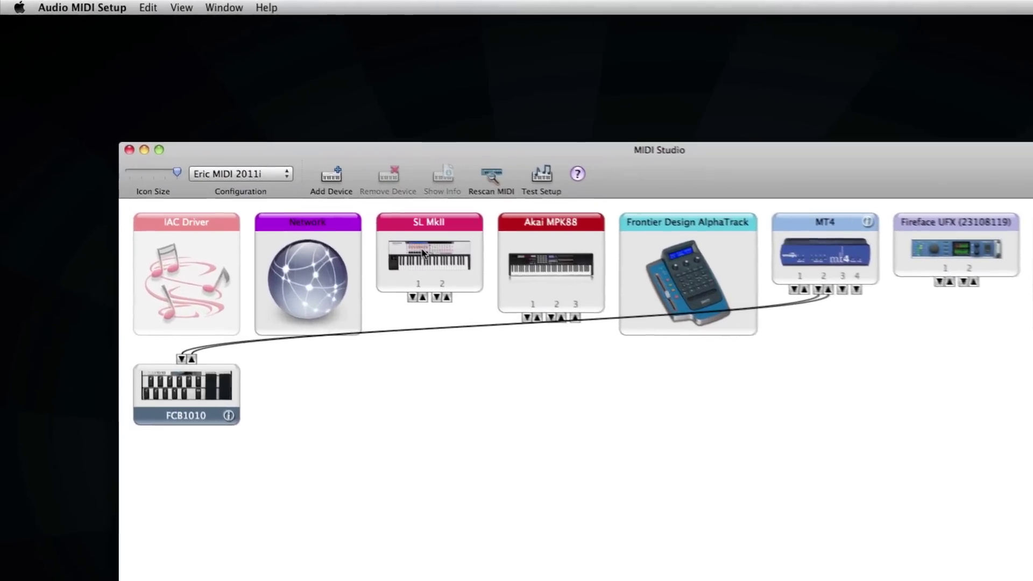
double_click(361, 216)
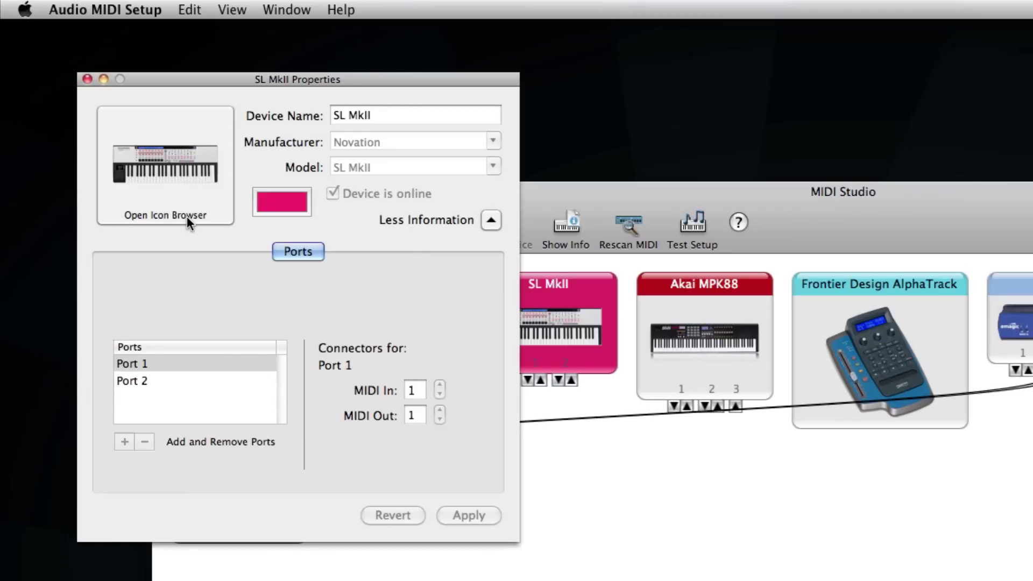
- Pick the squeezebox2 player icon in the icon browser and apply it to SL MkII
left_click(179, 163)
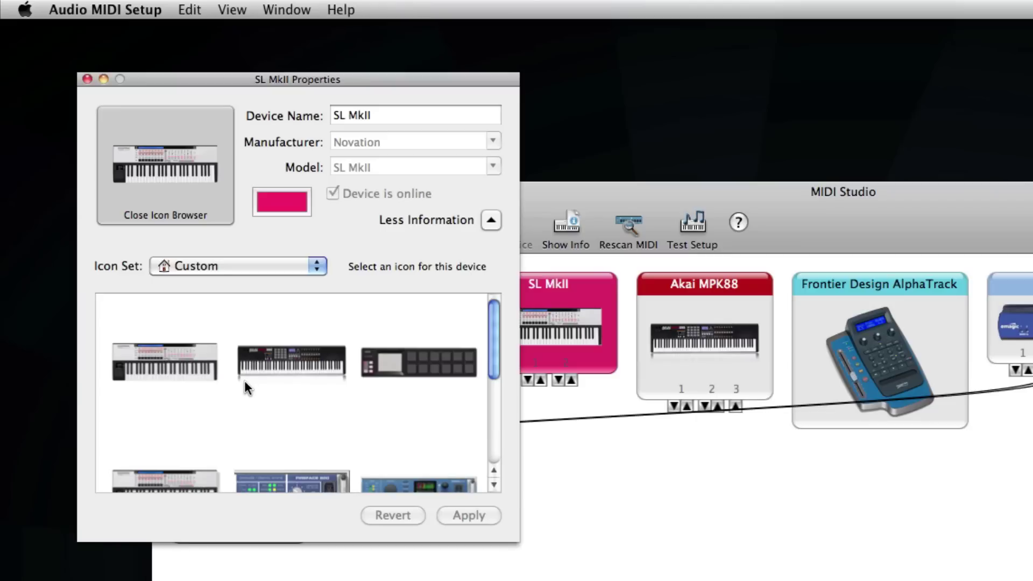
scroll(244, 380, "down", 10)
scroll(245, 380, "down", 3)
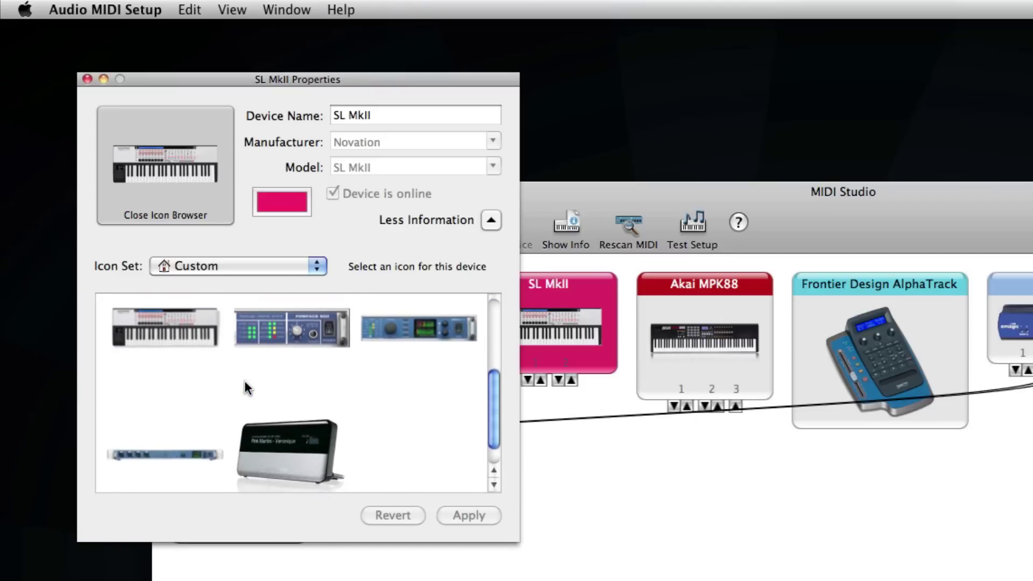
left_click(290, 423)
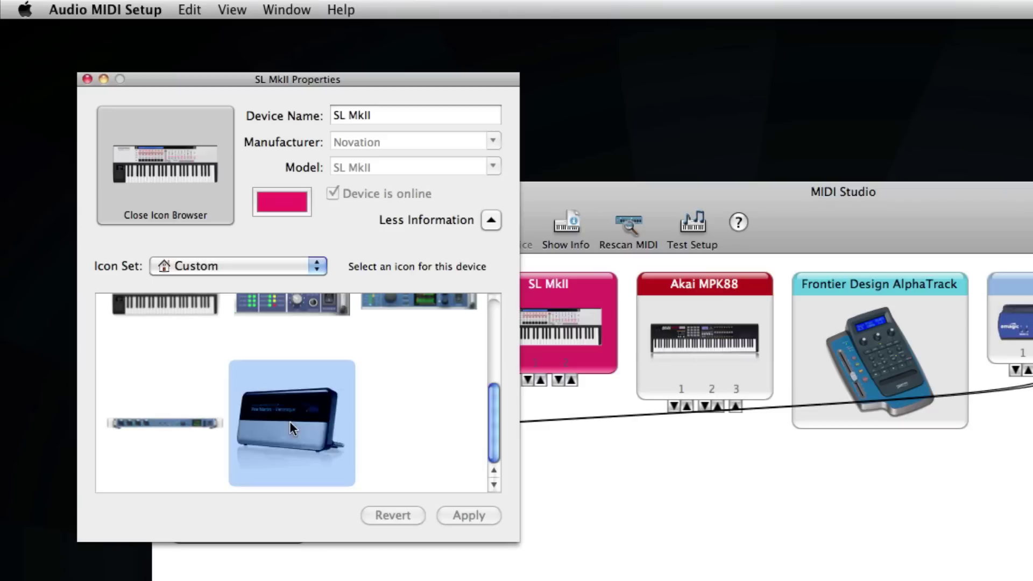
left_click(463, 512)
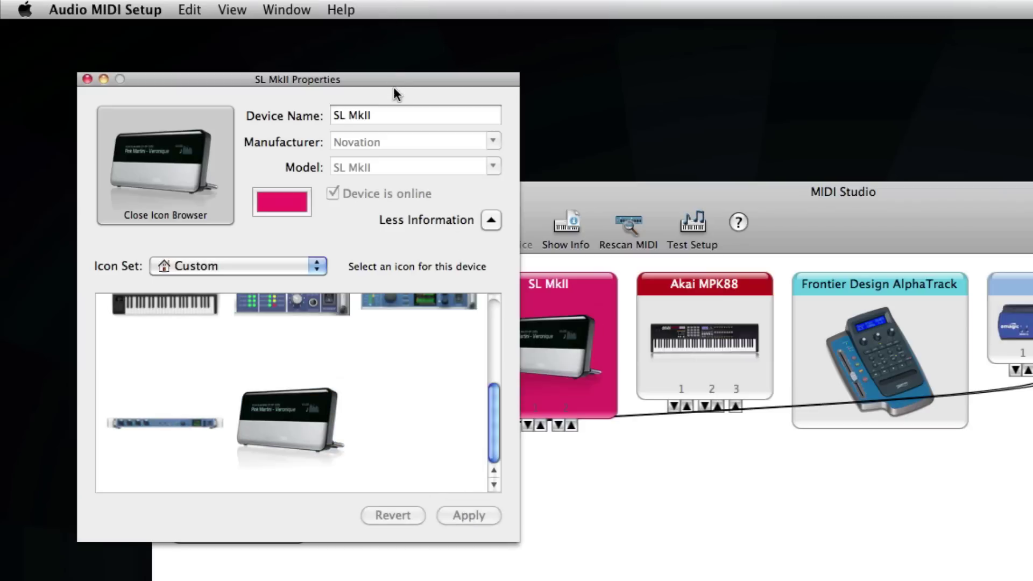
left_click_drag(397, 78, 305, 117)
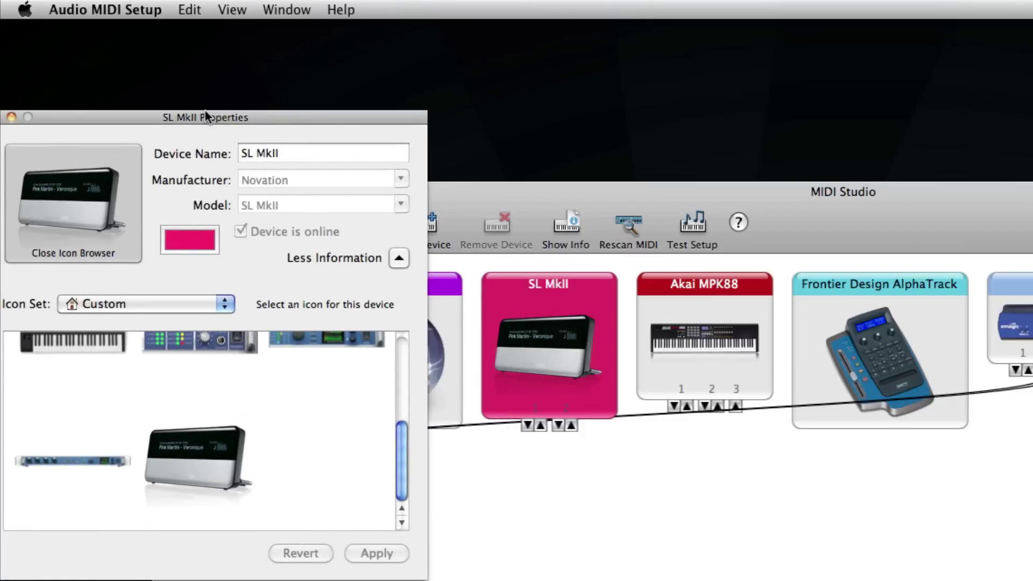
left_click_drag(210, 113, 269, 96)
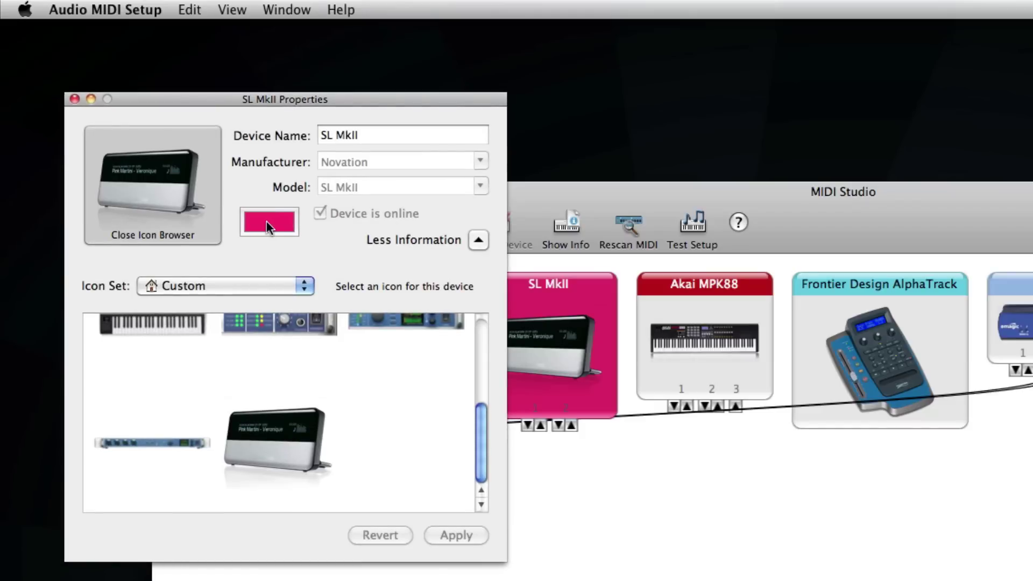
scroll(283, 395, "up", 10)
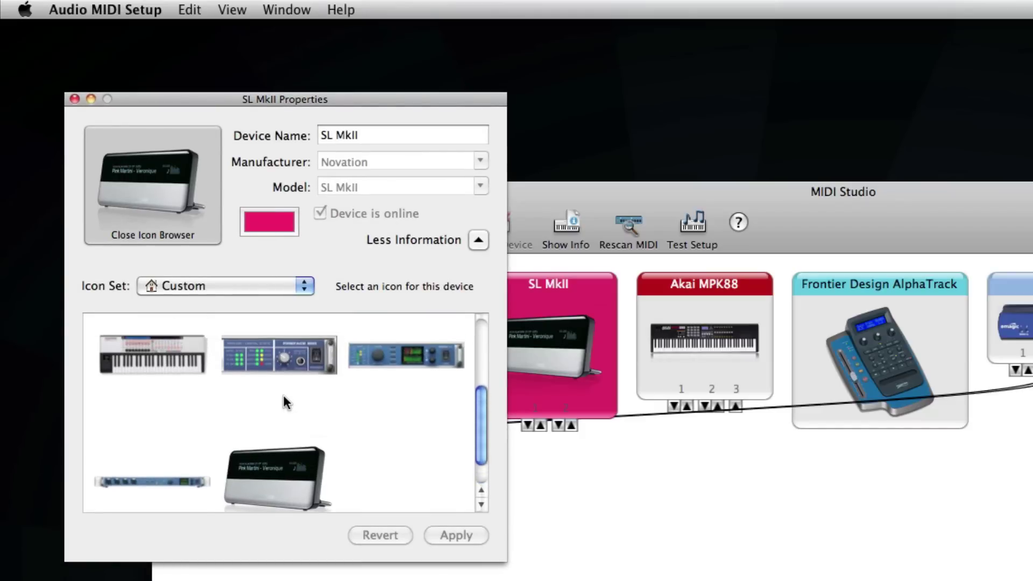
- Apply the first keyboard icon to SL MkII again and close its Properties window
left_click(140, 379)
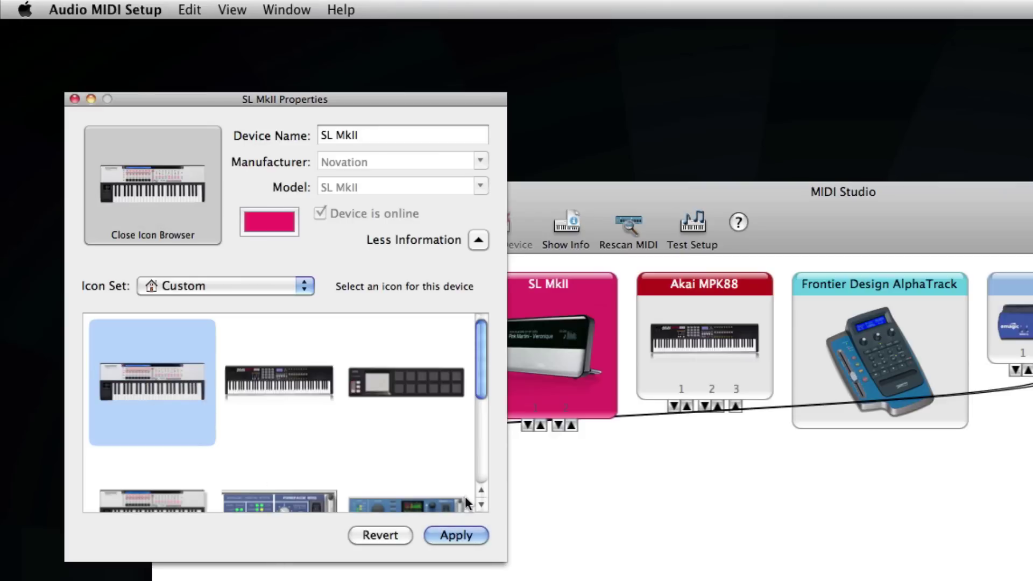
left_click(457, 538)
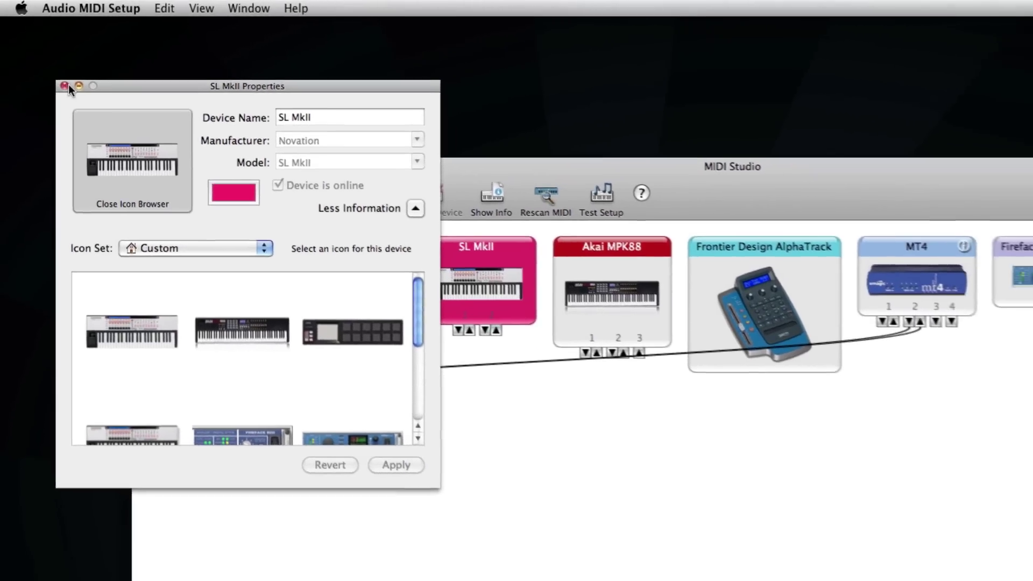
left_click(64, 86)
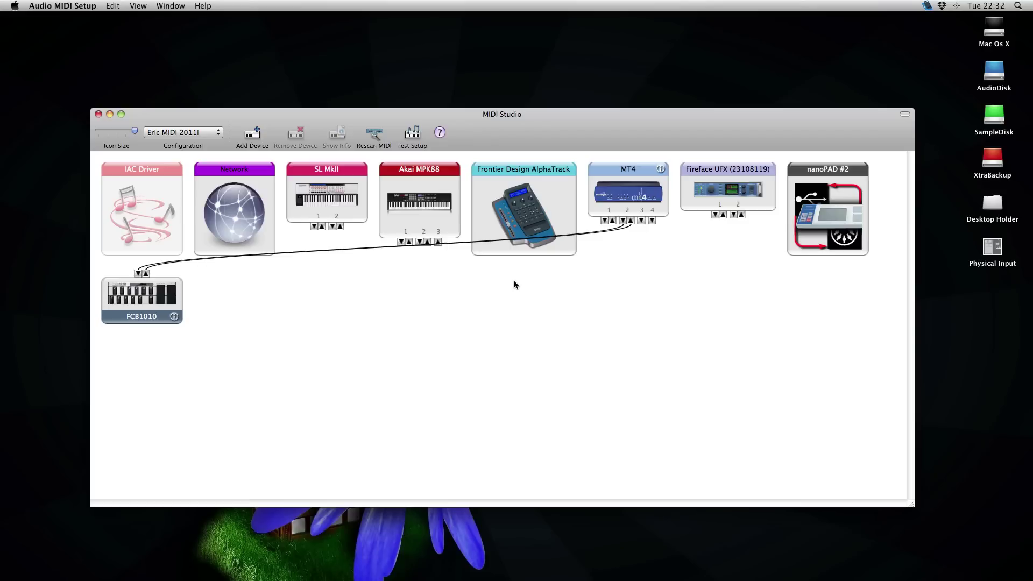
- Swap SL MkII and Akai MPK88 in the top row, then rescan for MIDI devices
left_click_drag(414, 171, 408, 326)
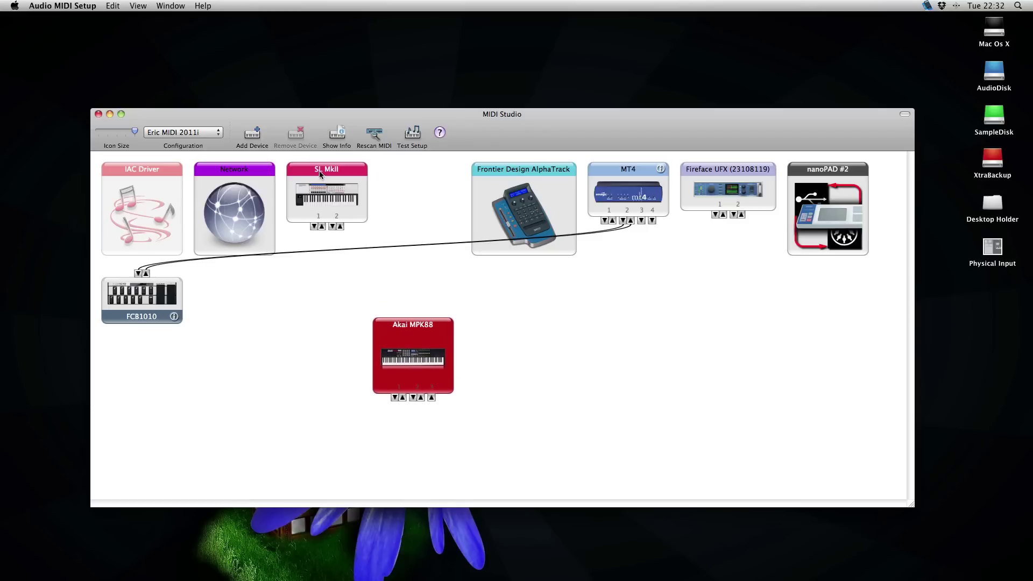
left_click_drag(318, 170, 414, 172)
left_click_drag(412, 326, 328, 169)
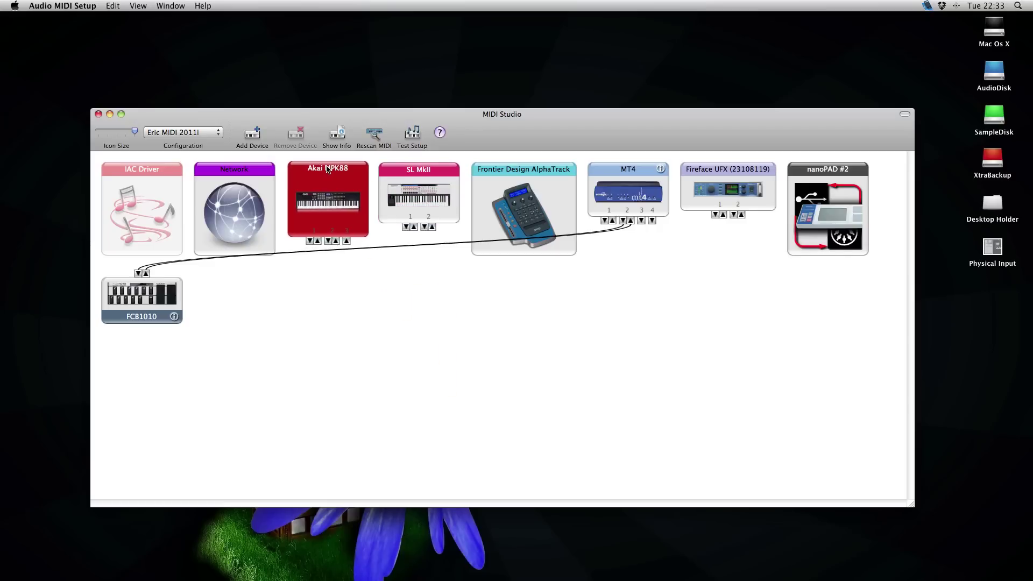
left_click(438, 349)
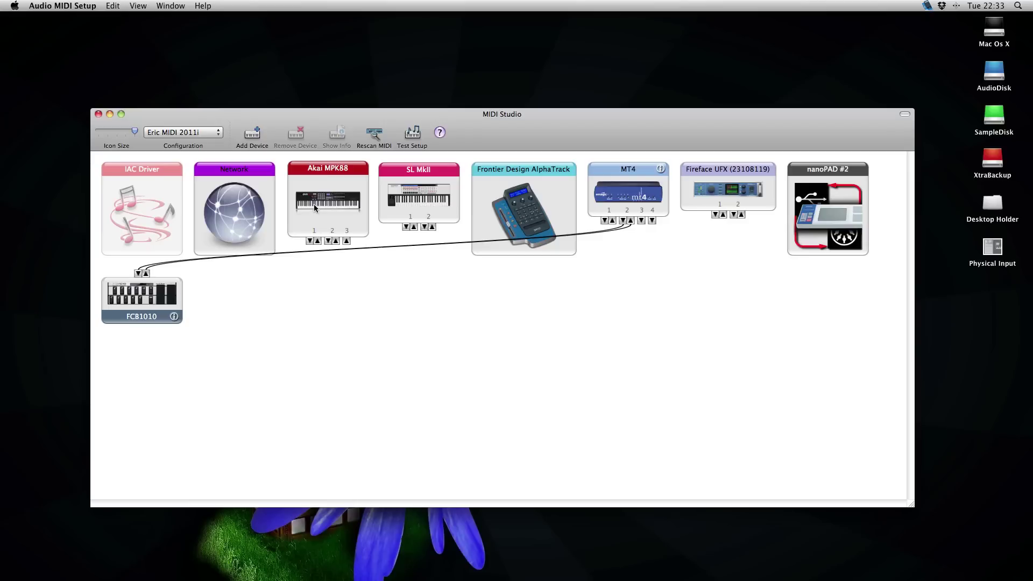
left_click(374, 131)
left_click(375, 134)
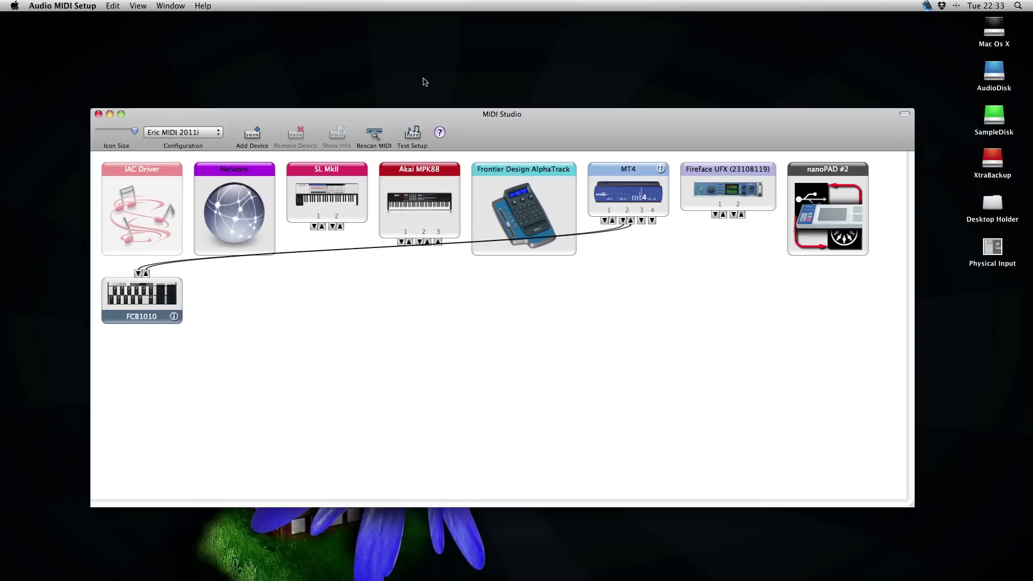
- Open ~/Library/Audio/MIDI Configurations in a new Finder window
left_click(424, 81)
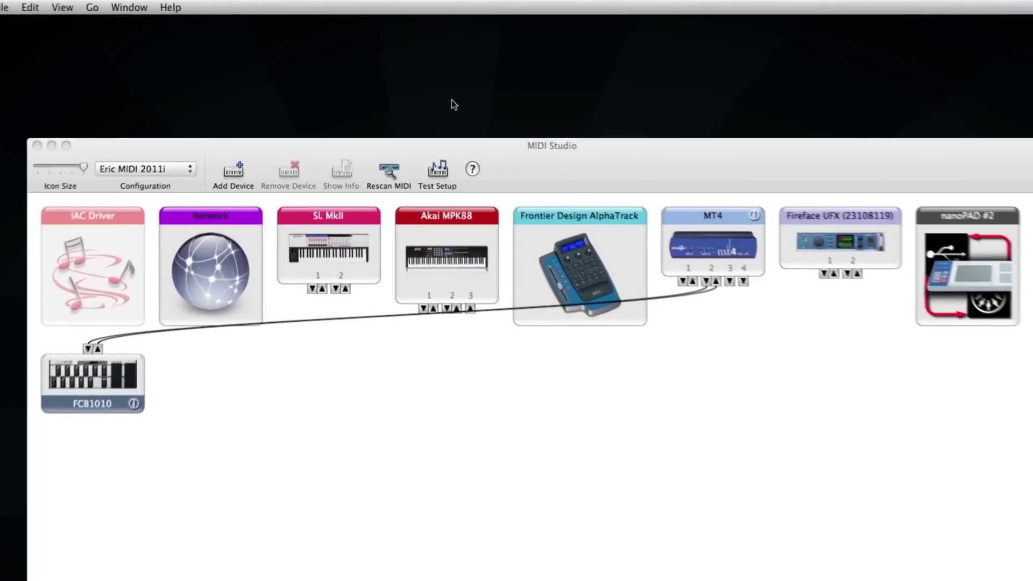
key("super+n")
key("Down")
key("Down")
key("Down")
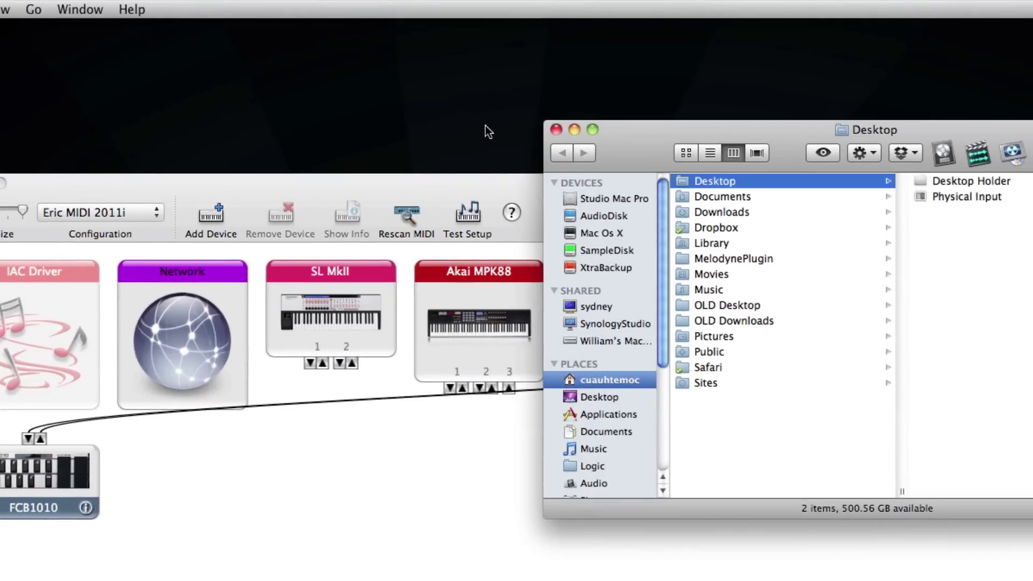
key("Down")
key("Down")
key("Right")
key("Down")
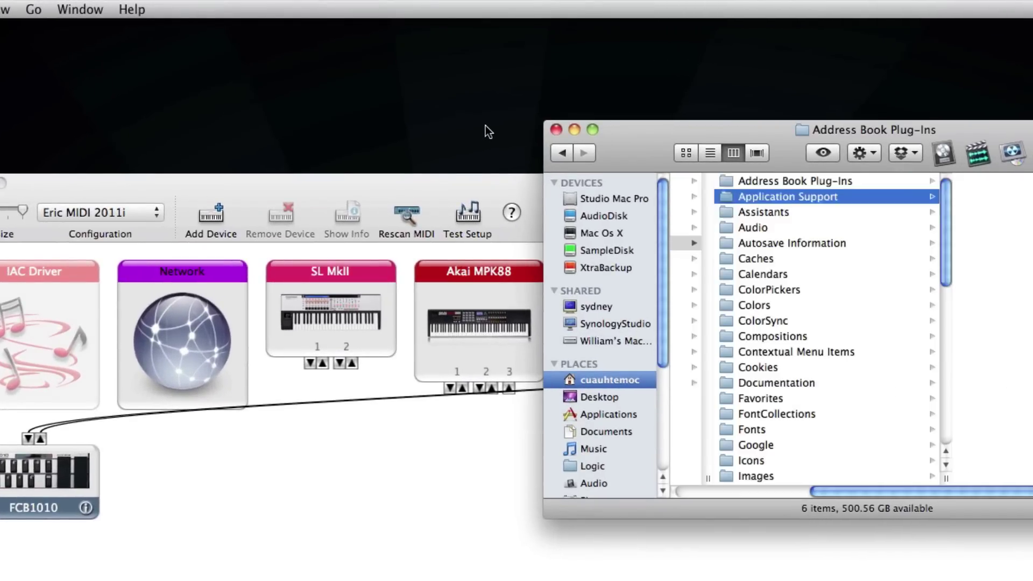
key("Down")
key("Down")
key("Right")
key("Down")
key("Down")
key("Down")
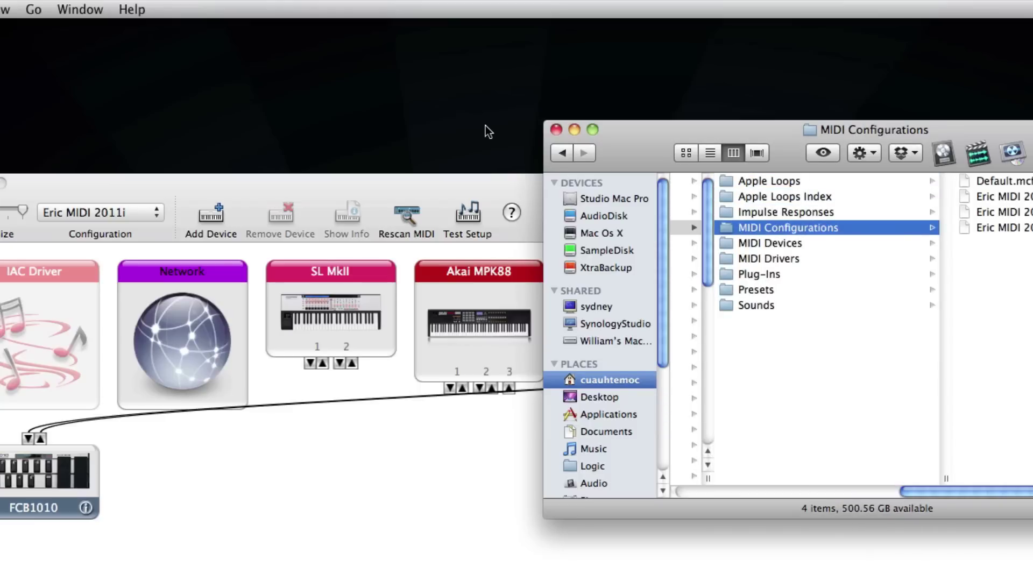
key("Right")
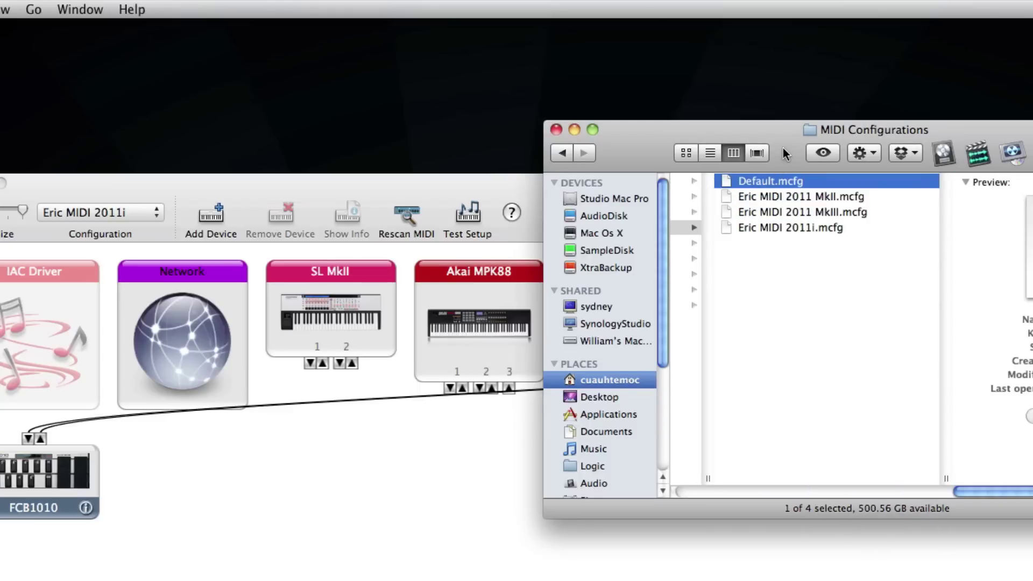
left_click_drag(783, 147, 583, 27)
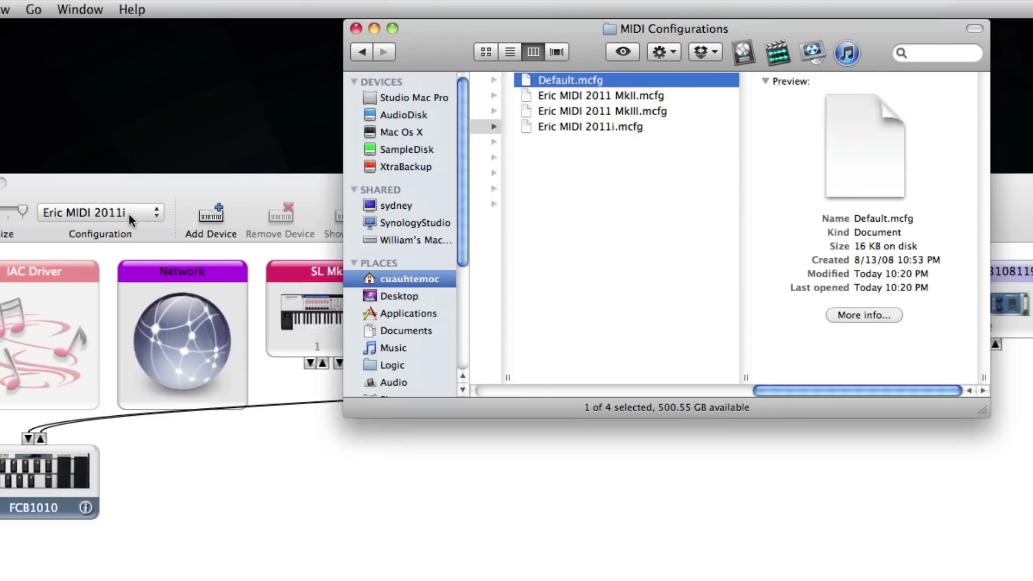
- Option-drag a copy of Eric MIDI 2011i.mcfg to the desktop and close the Finder window
left_click(98, 213)
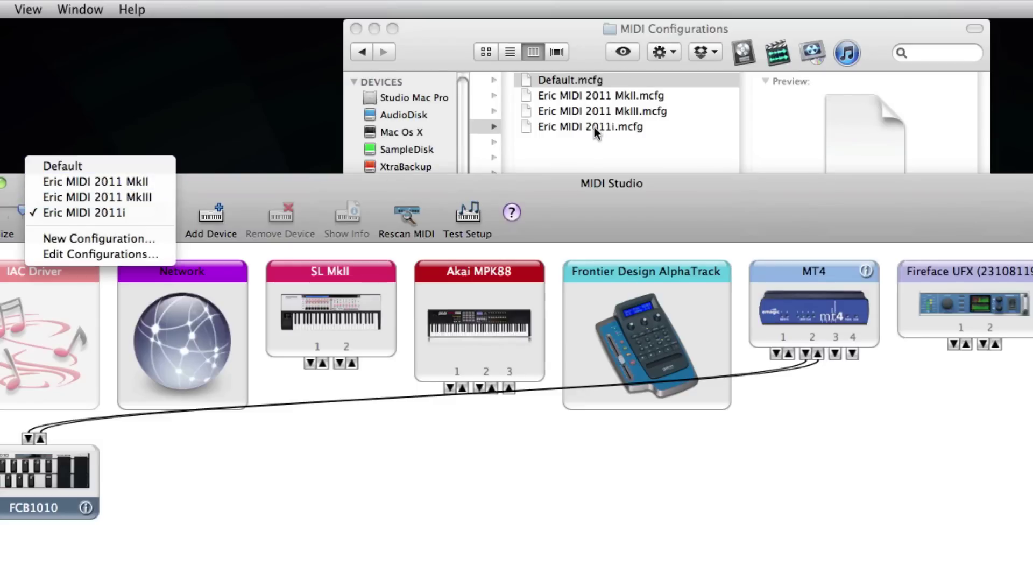
left_click(225, 183)
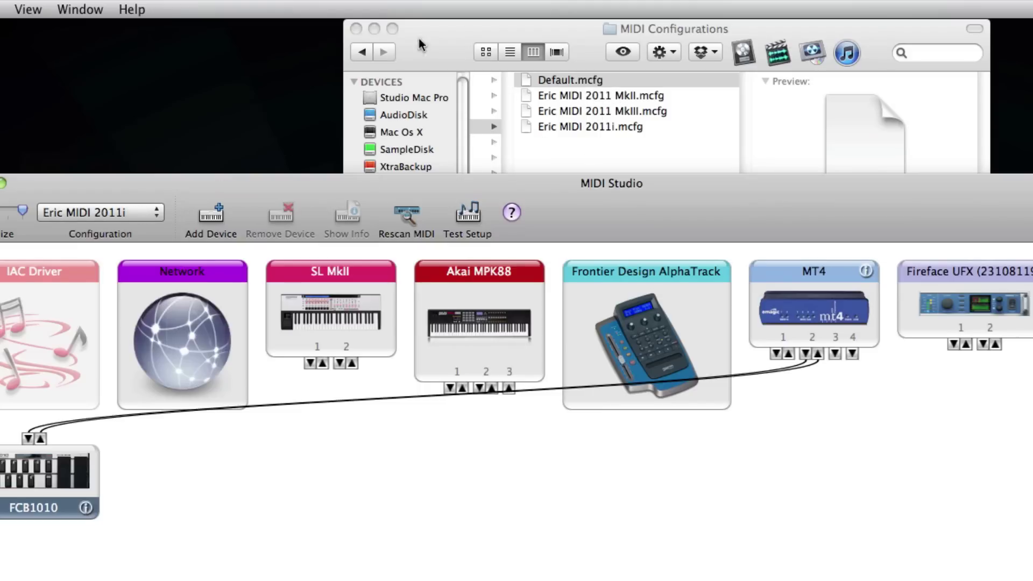
left_click(522, 28)
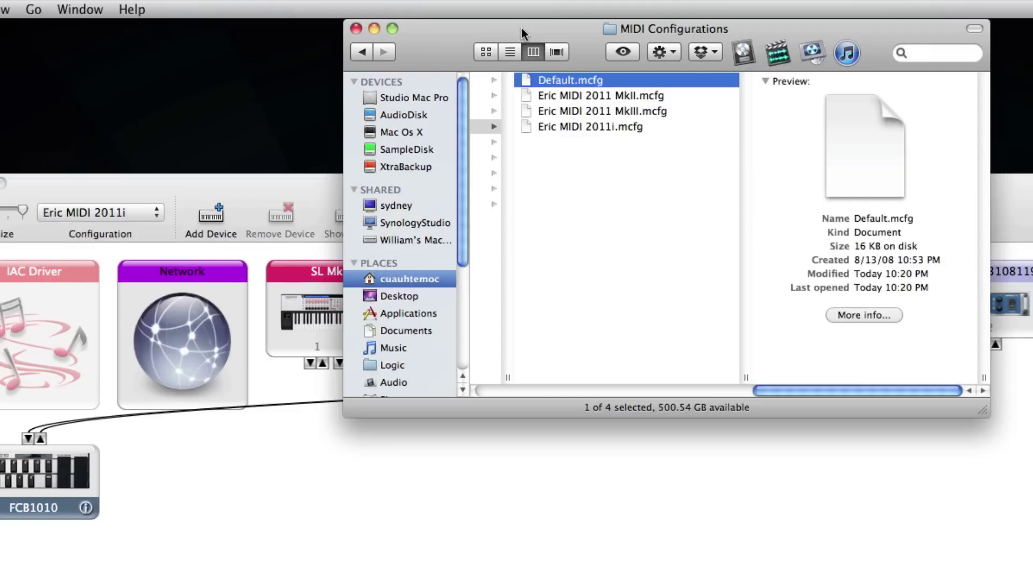
left_click(579, 129)
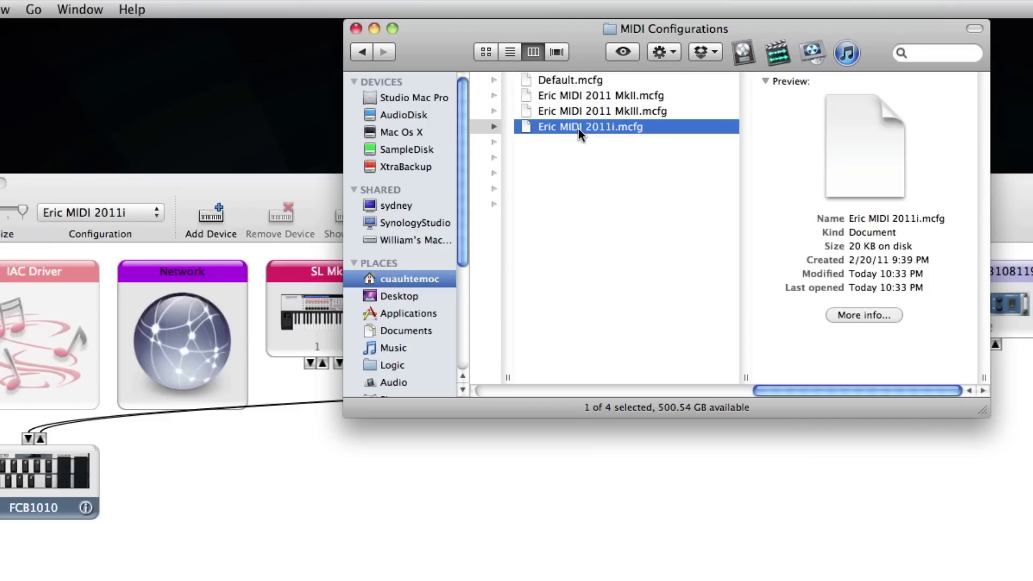
key("alt")
left_click_drag(578, 128, 972, 422)
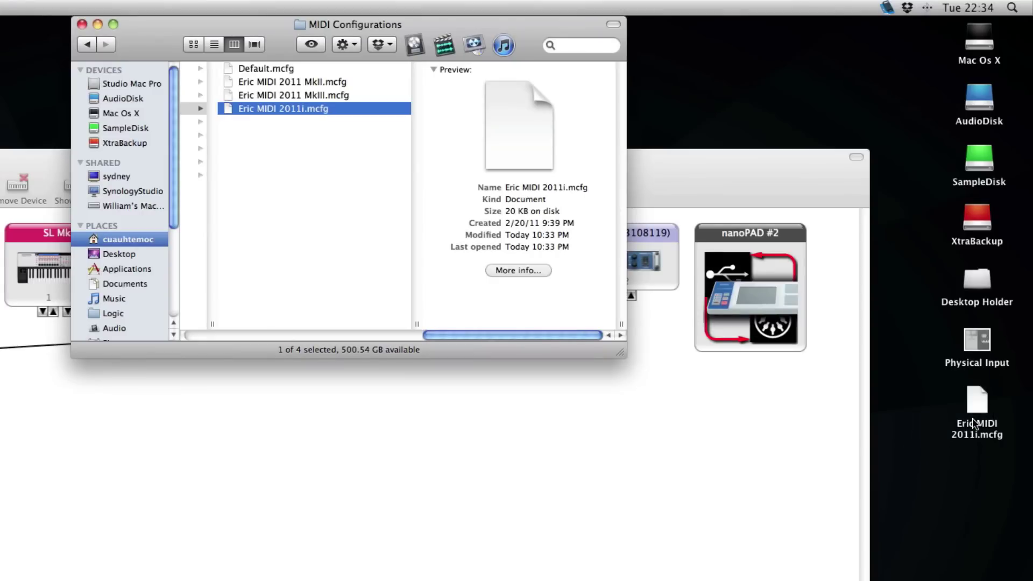
left_click(82, 24)
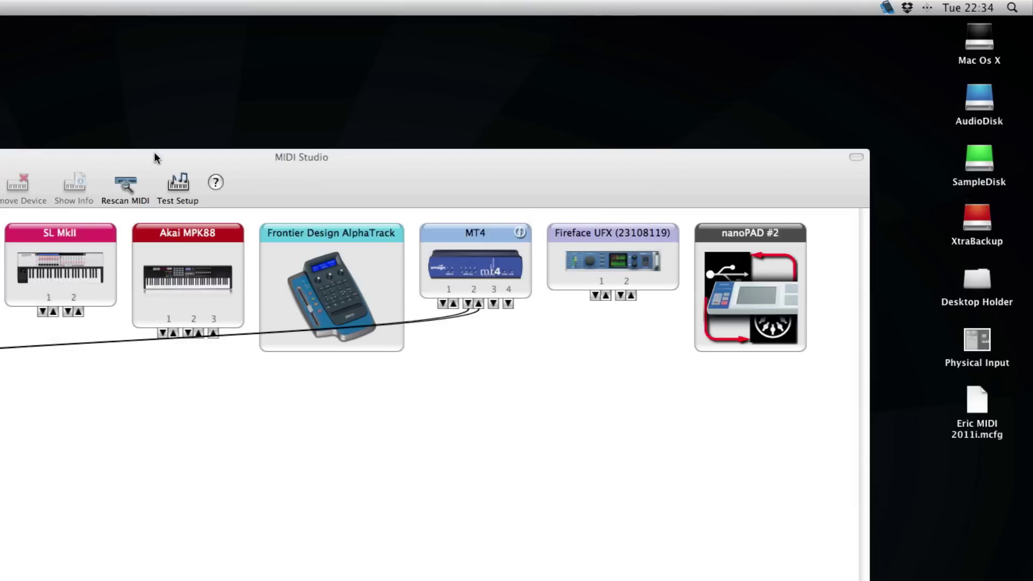
left_click(234, 157)
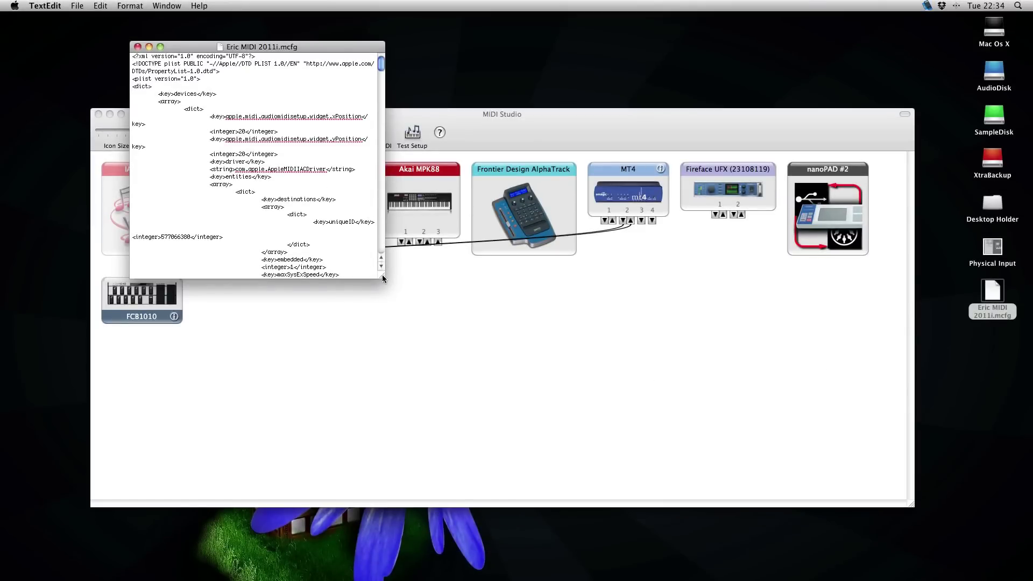
- Enlarge the TextEdit window showing Eric MIDI 2011i.mcfg and move it right beside the devices
left_click_drag(382, 275, 600, 580)
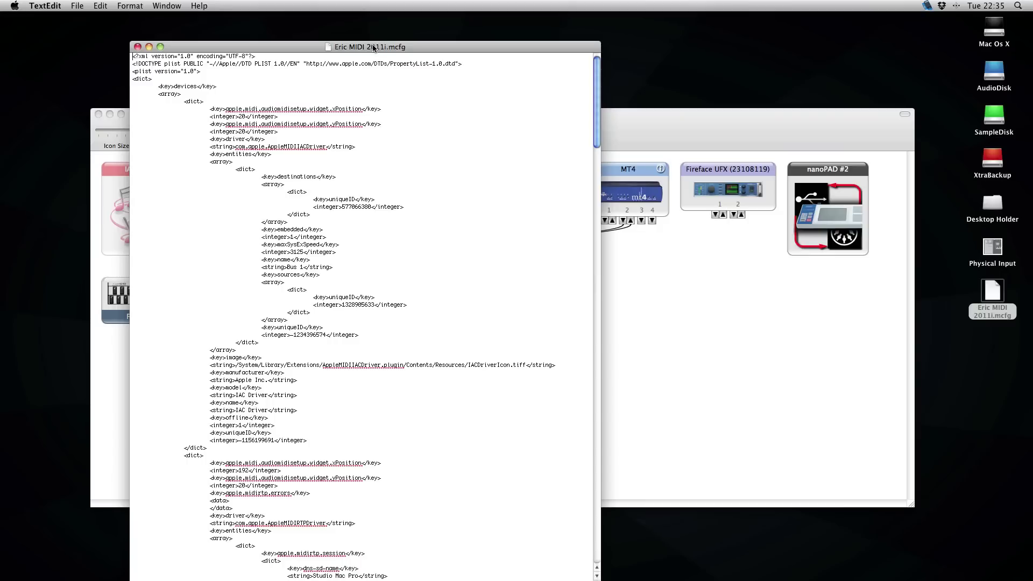
left_click_drag(373, 47, 615, 36)
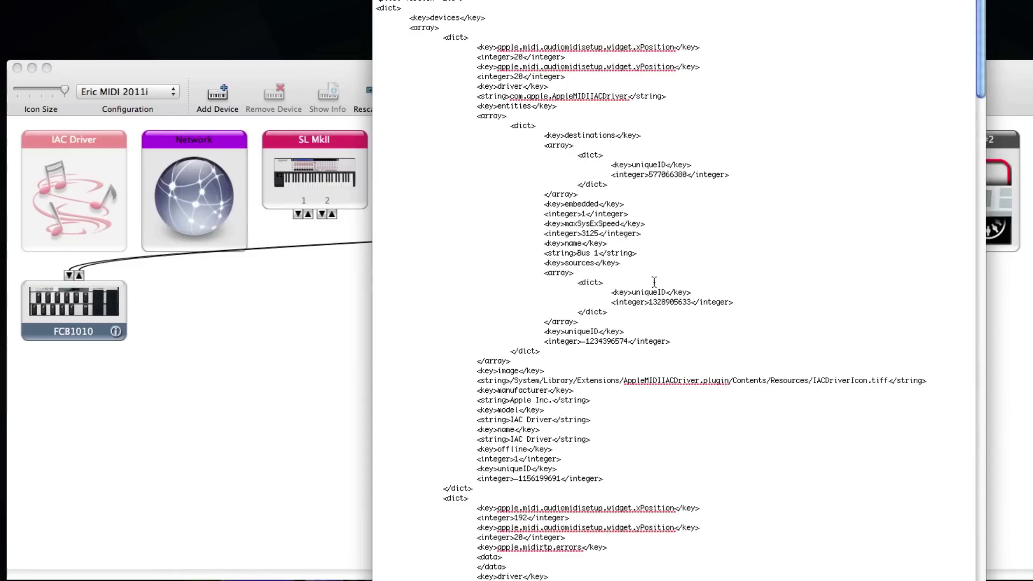
scroll(696, 312, "down", 10)
scroll(698, 314, "down", 3)
scroll(697, 315, "down", 12)
scroll(697, 315, "down", 6)
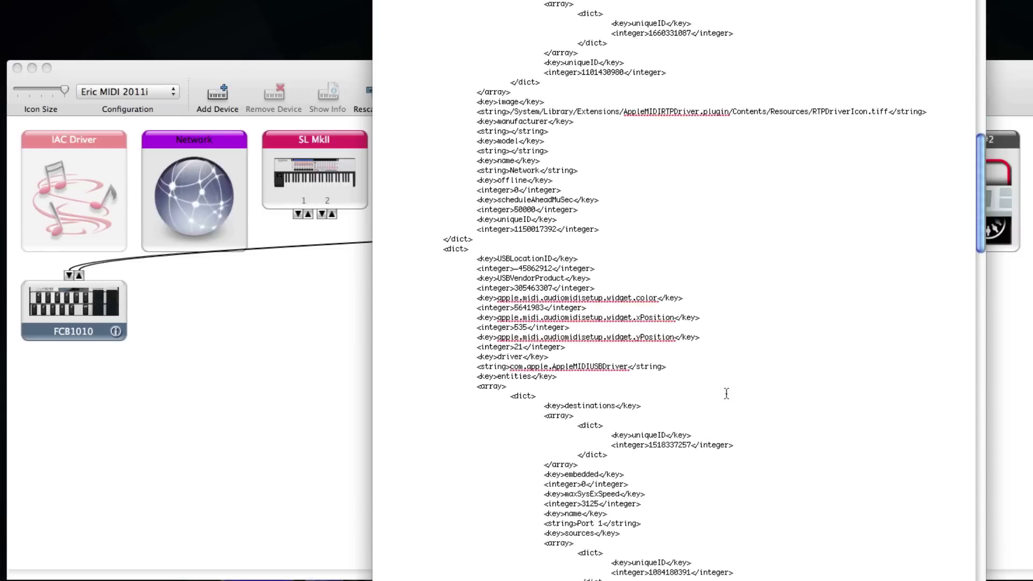
scroll(727, 393, "down", 20)
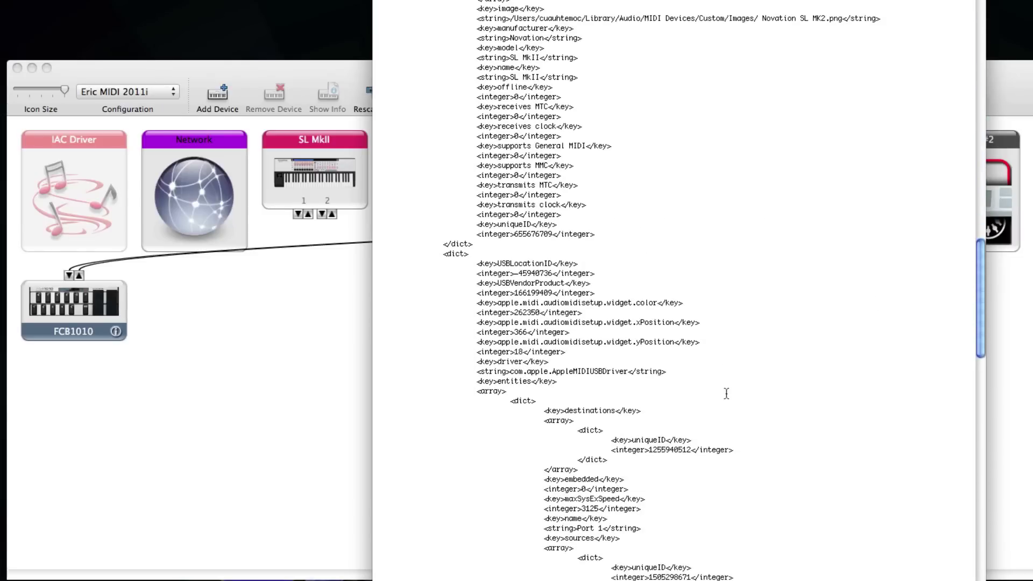
scroll(726, 393, "up", 10)
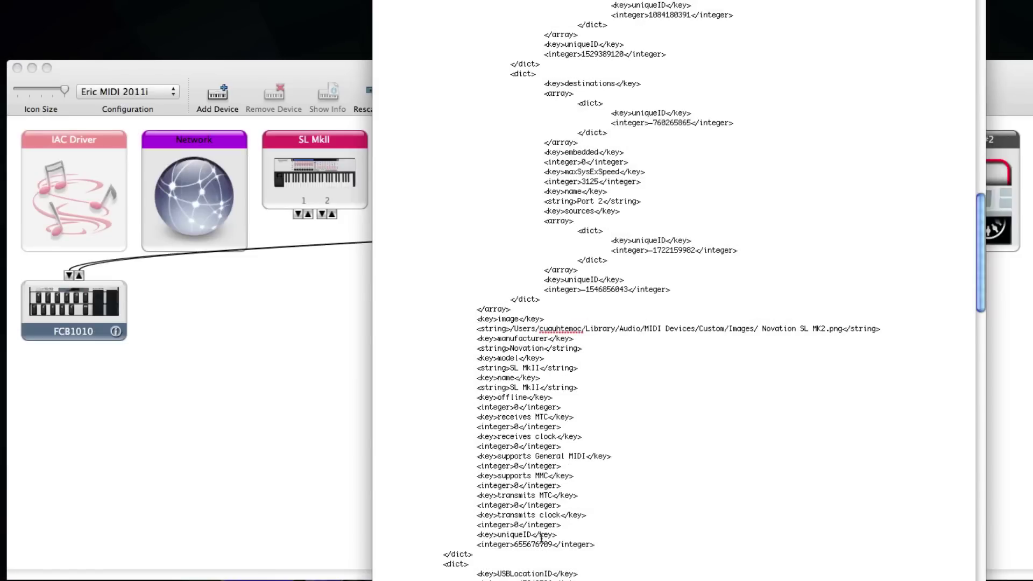
scroll(541, 536, "up", 15)
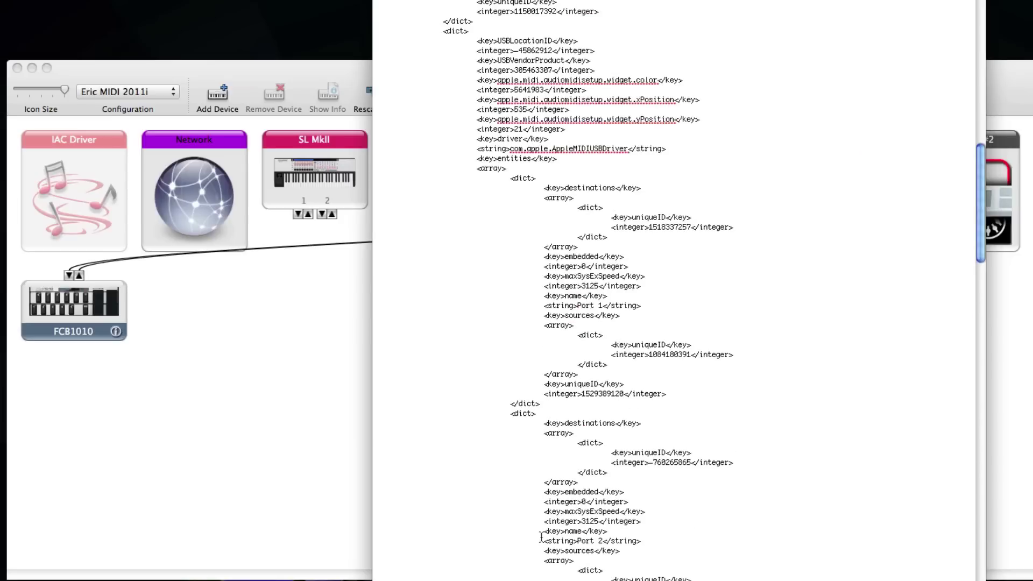
scroll(541, 535, "up", 4)
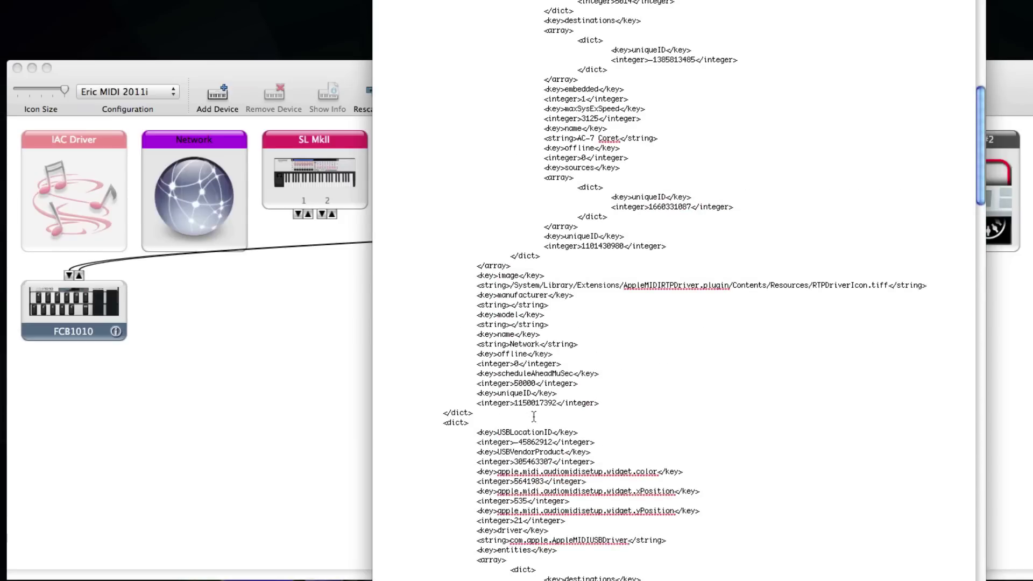
scroll(560, 291, "down", 13)
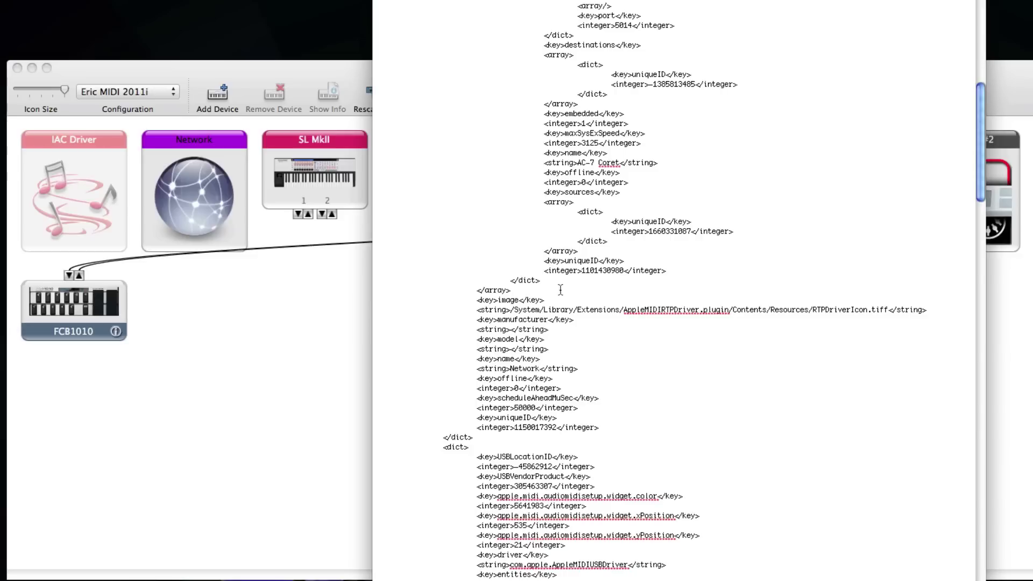
scroll(560, 290, "down", 14)
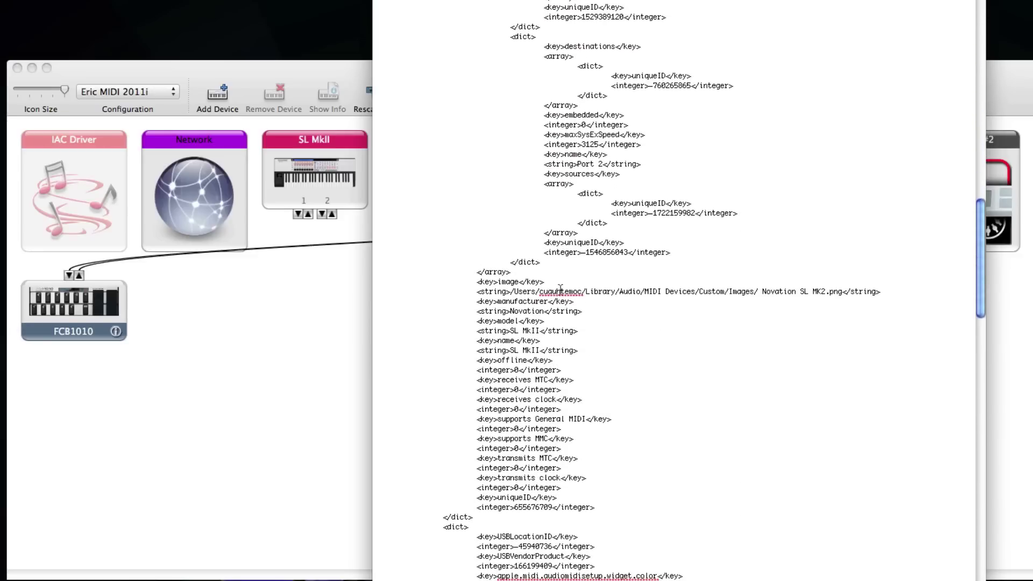
scroll(560, 290, "down", 10)
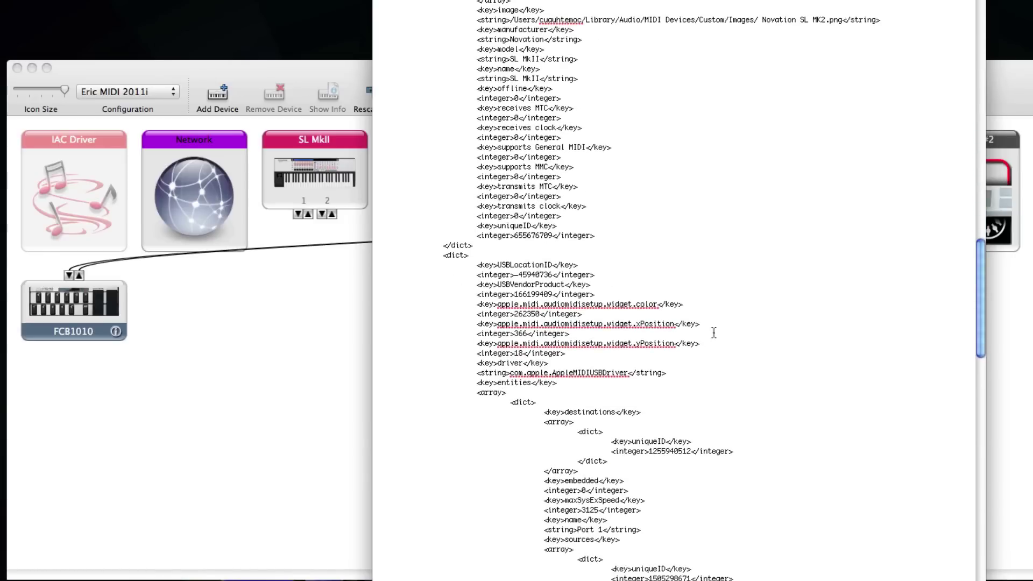
scroll(710, 332, "down", 20)
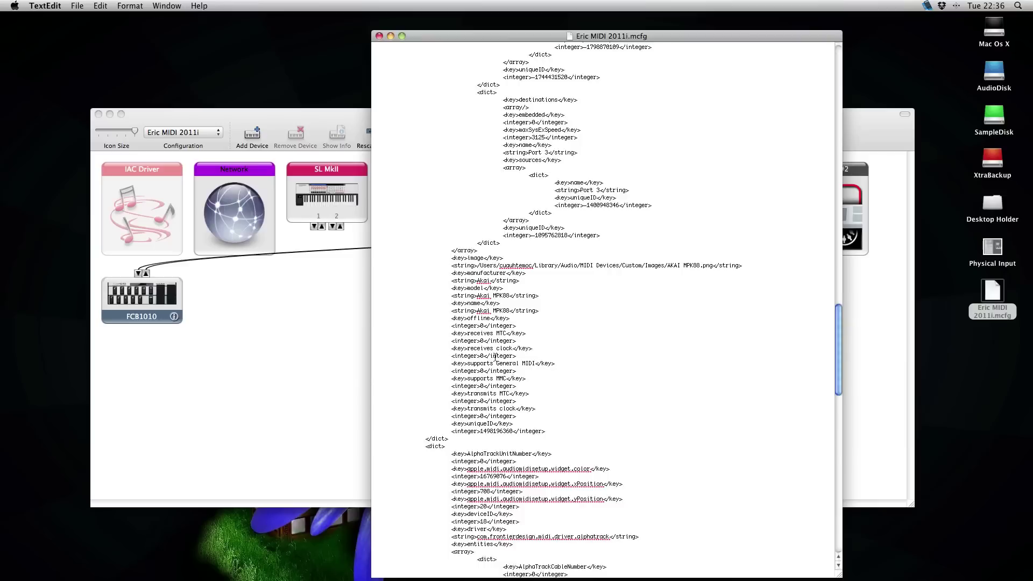
- Cut the whole Akai MPK88 device entry from the XML
scroll(495, 357, "down", 5)
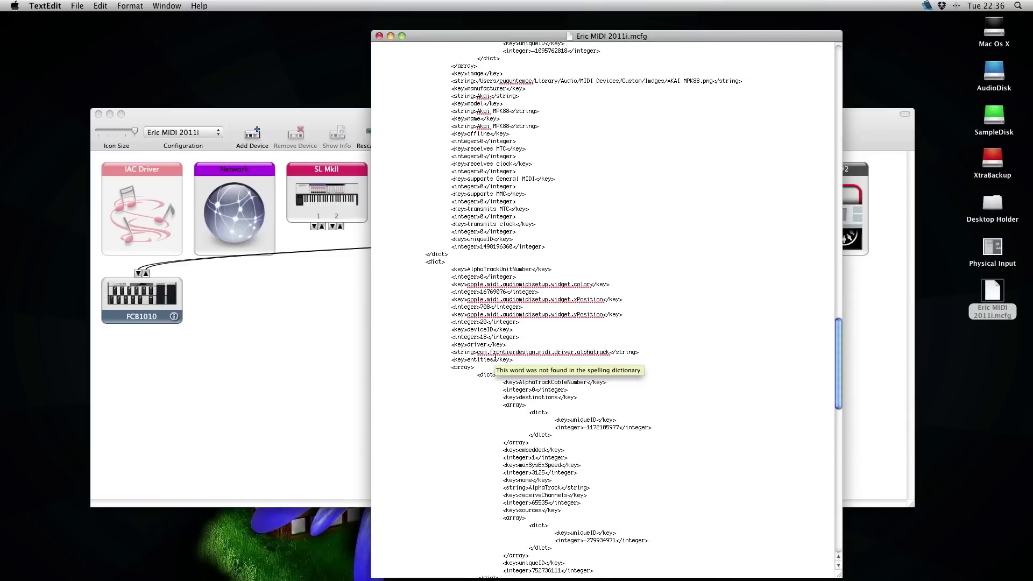
scroll(495, 357, "up", 10)
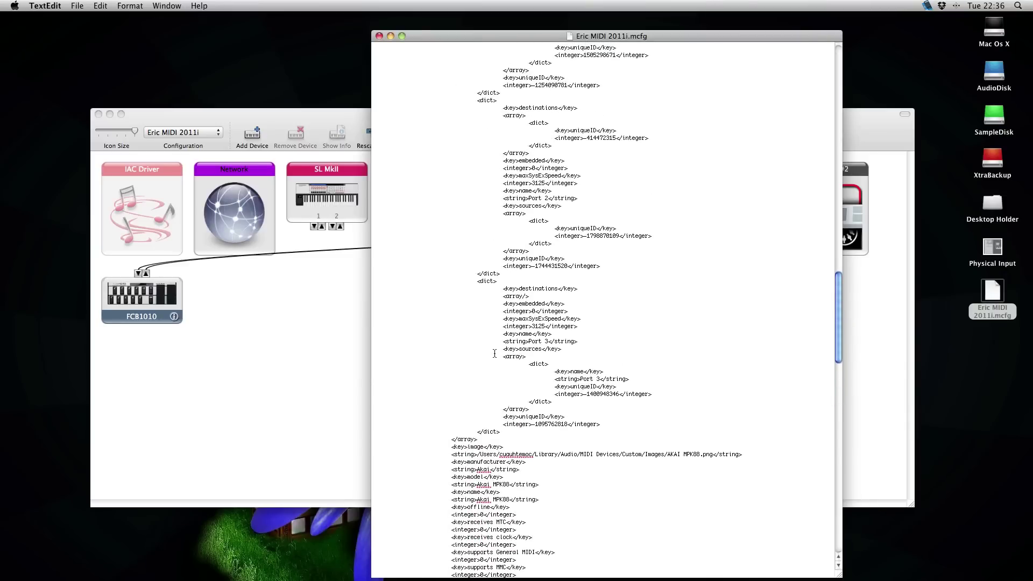
scroll(495, 353, "up", 12)
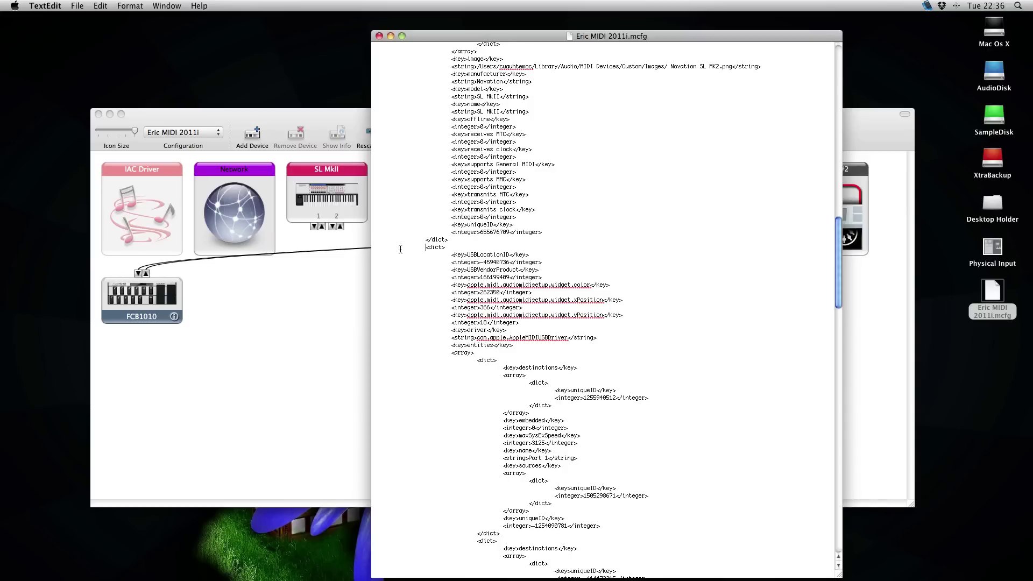
left_click_drag(372, 250, 688, 560)
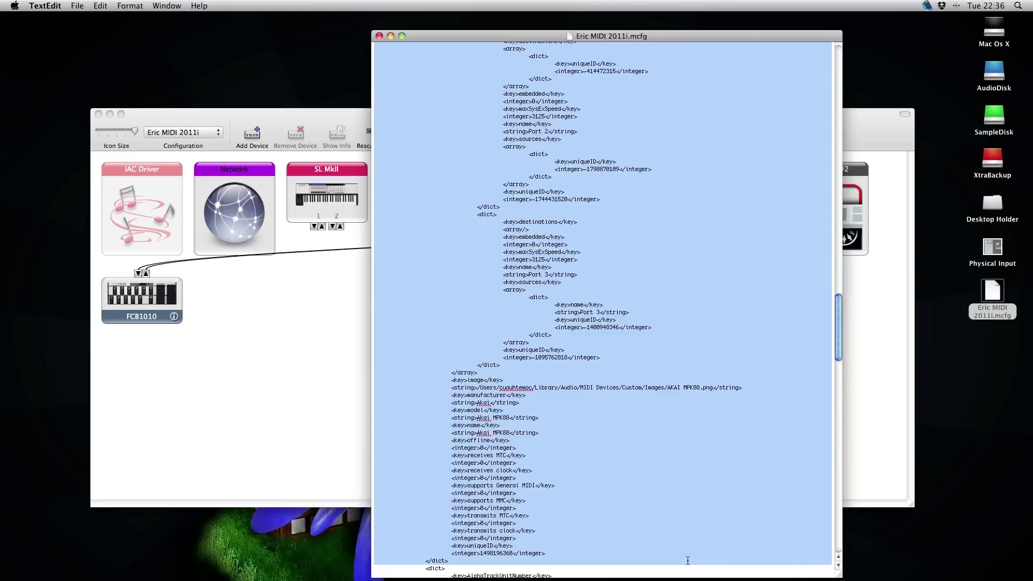
key("super+x")
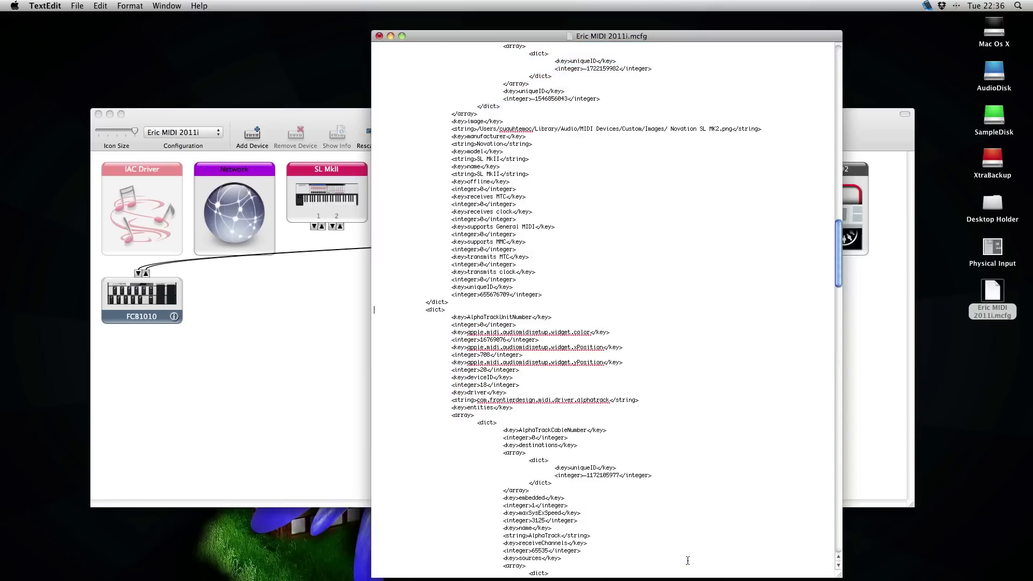
- Paste the Akai MPK88 block after the closing dict, remove the blank line, and save
scroll(612, 325, "up", 15)
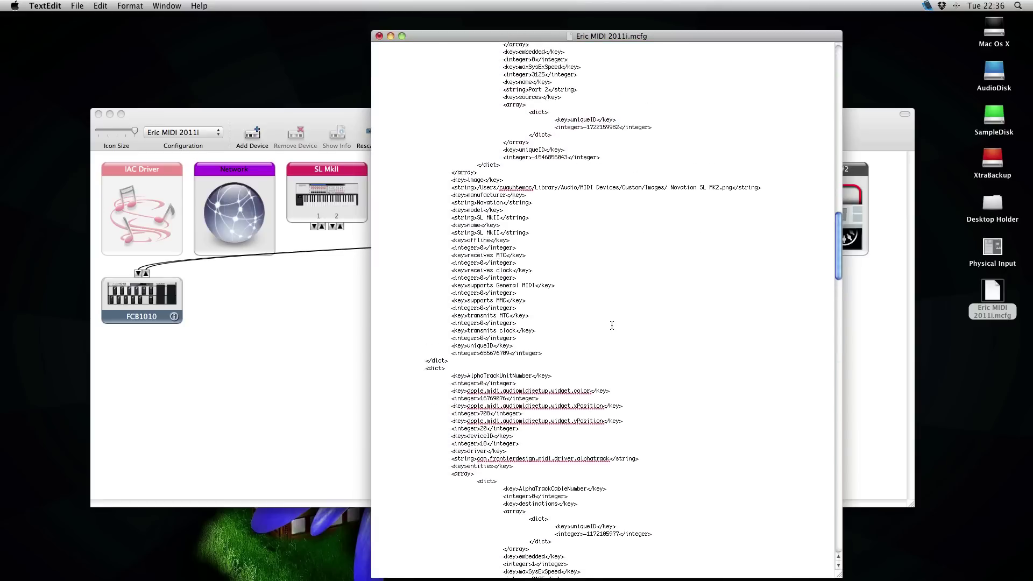
scroll(612, 325, "up", 9)
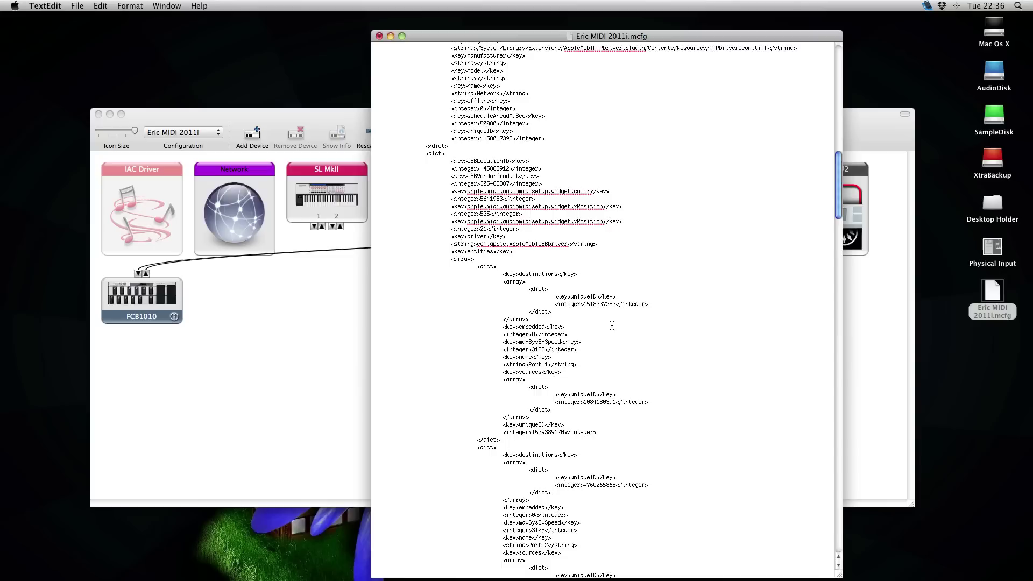
left_click(451, 148)
key("Return")
key("super+v")
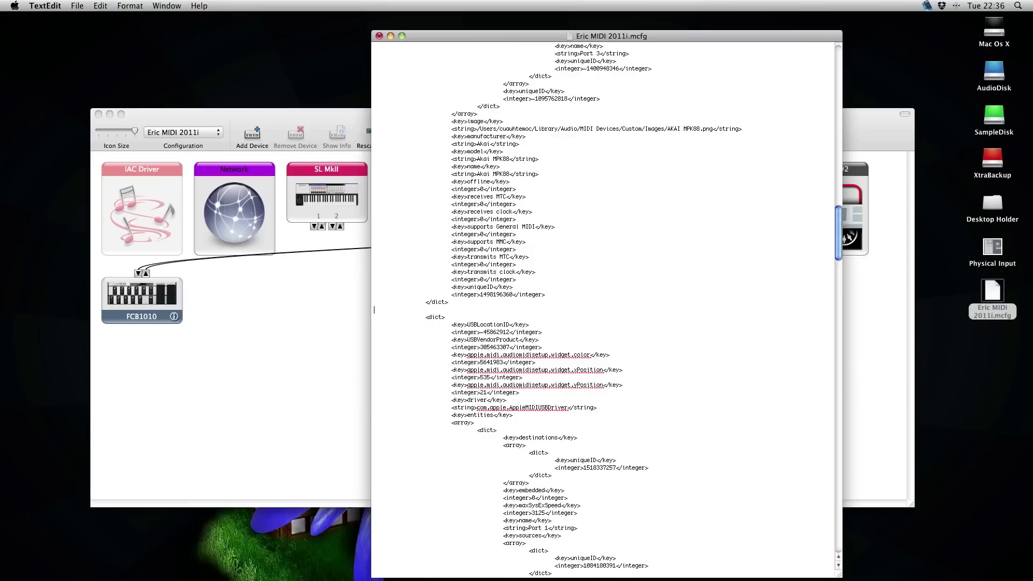
key("BackSpace")
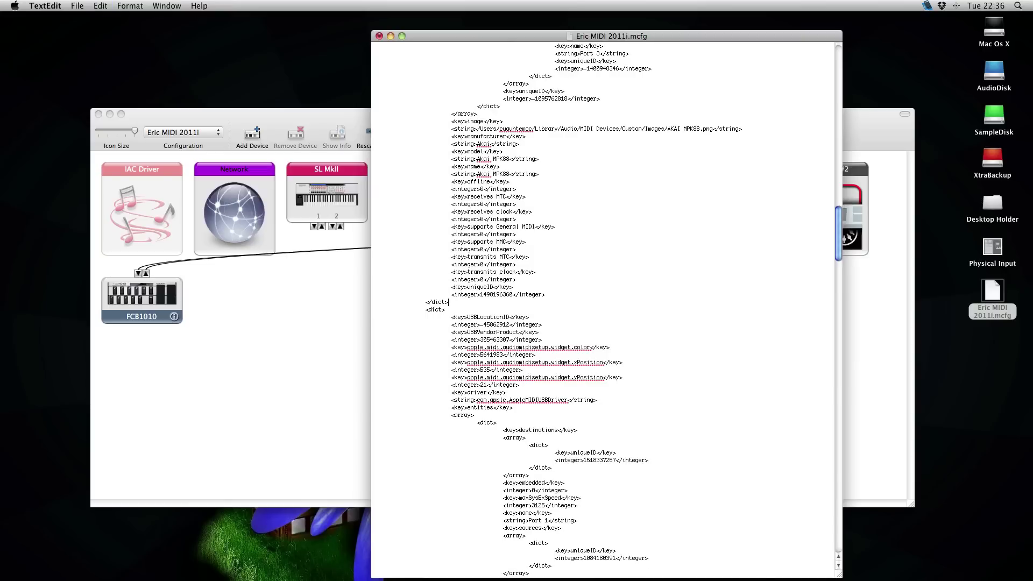
scroll(532, 267, "up", 15)
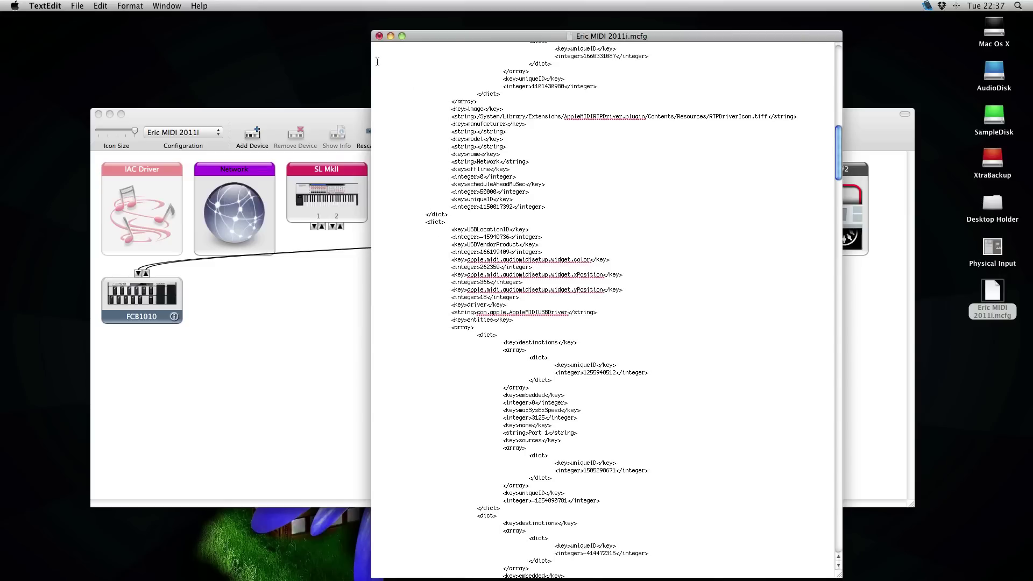
key("super+s")
- Close the TextEdit document and rename the desktop file to Eric MIDI 2011i V2.mcfg
left_click(379, 36)
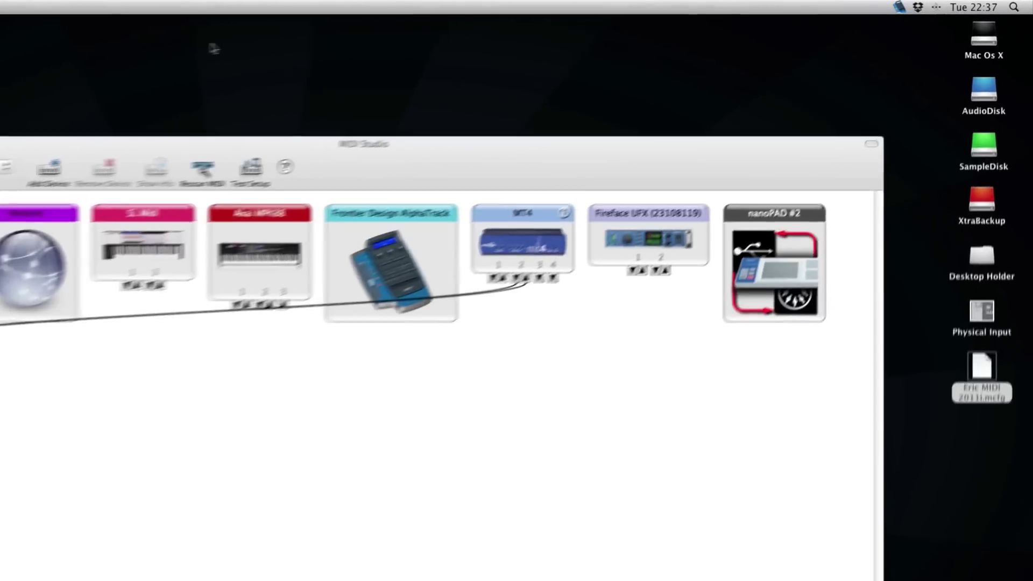
left_click(980, 411)
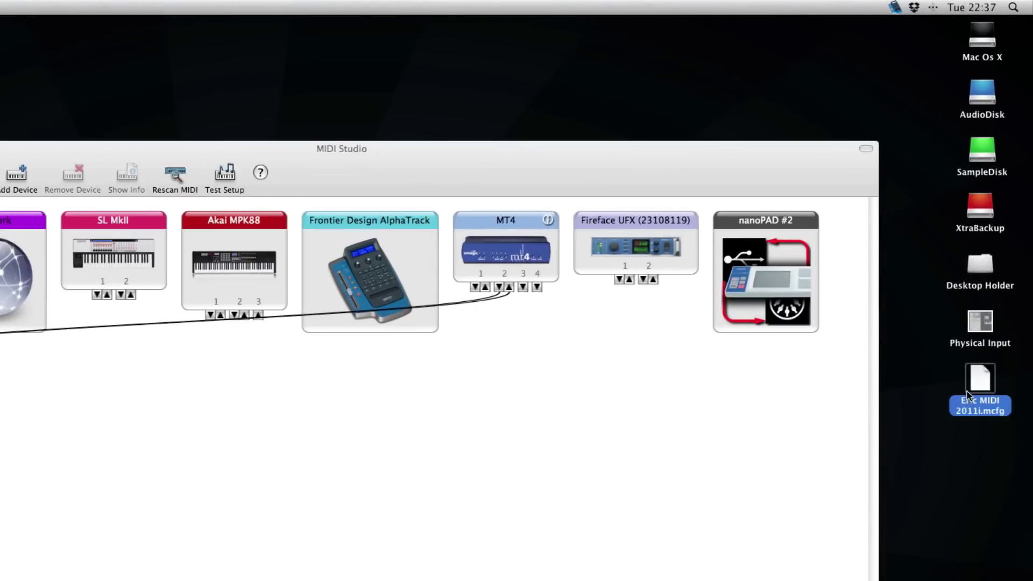
left_click(971, 403)
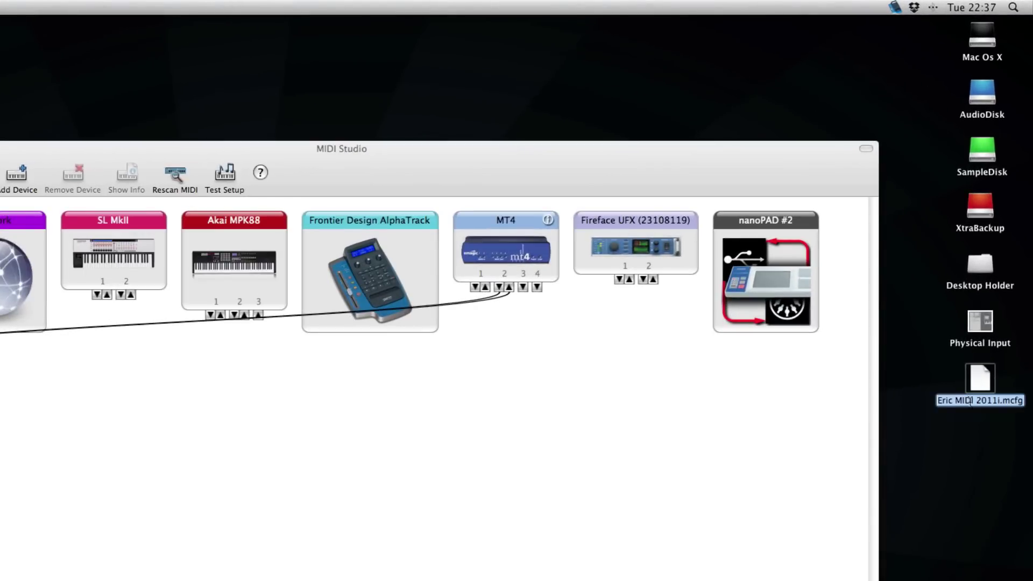
left_click(997, 404)
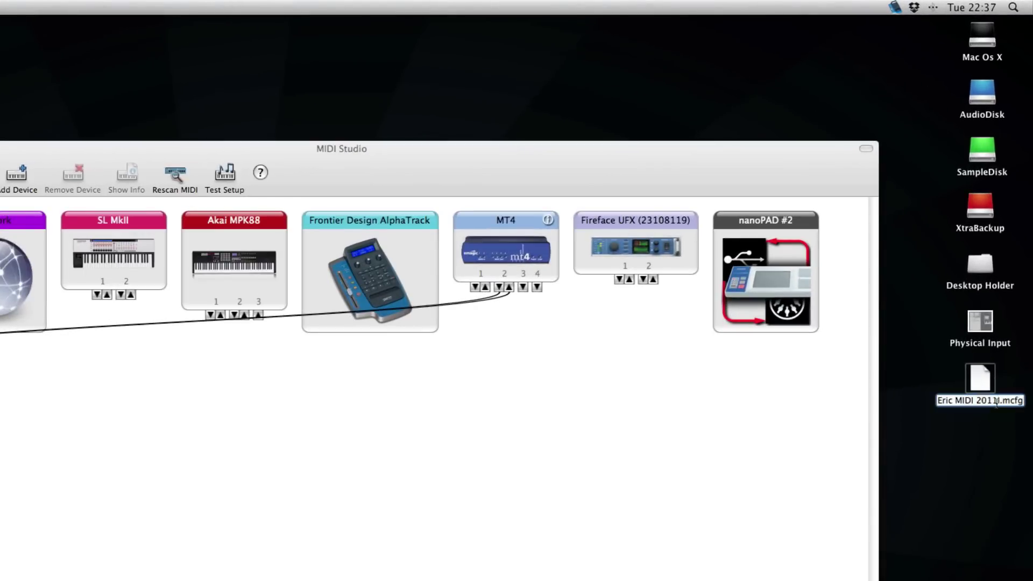
type("i")
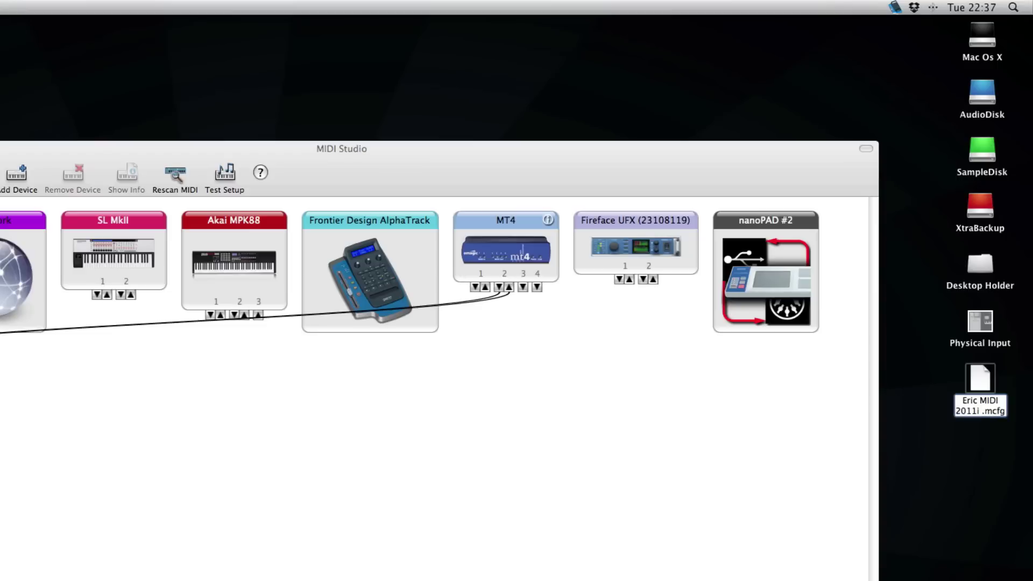
type(" V2")
key("Return")
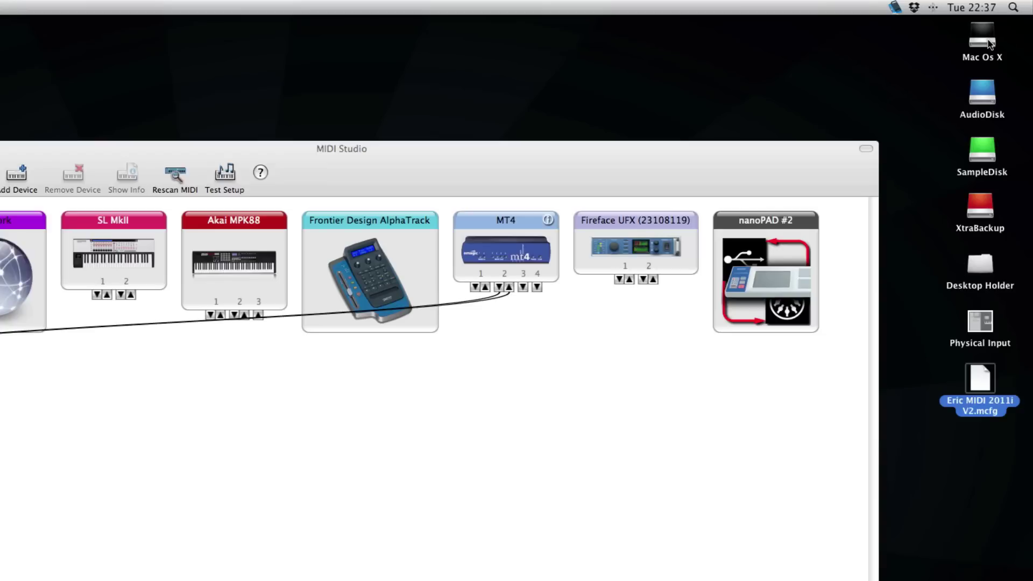
- Open Library › Audio › MIDI Configurations in a new Finder window and drag Eric MIDI 2011i V2.mcfg into it
left_click(748, 80)
key("super+n")
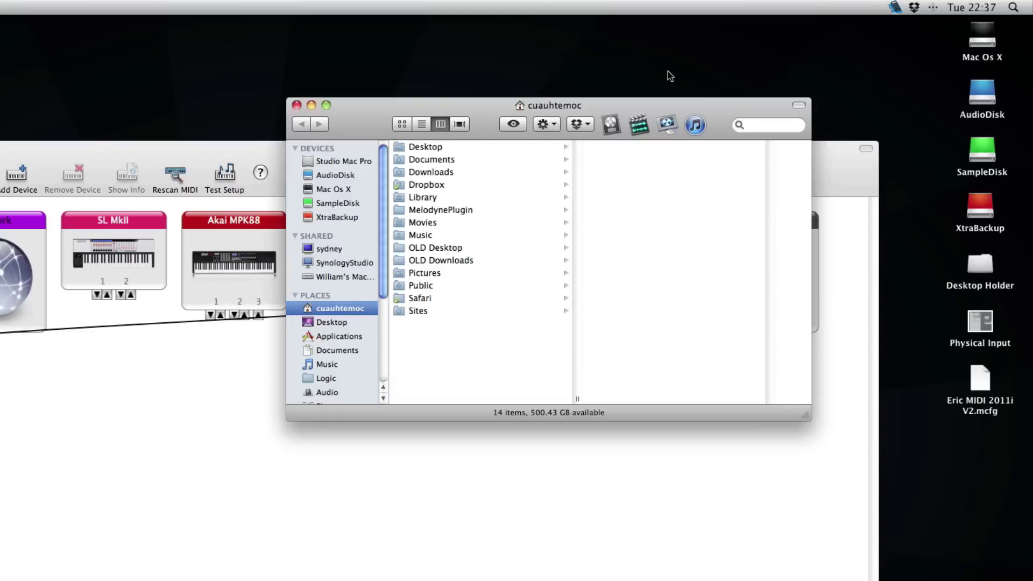
key("Down")
key("Down")
key("Down")
key("Down")
key("Down")
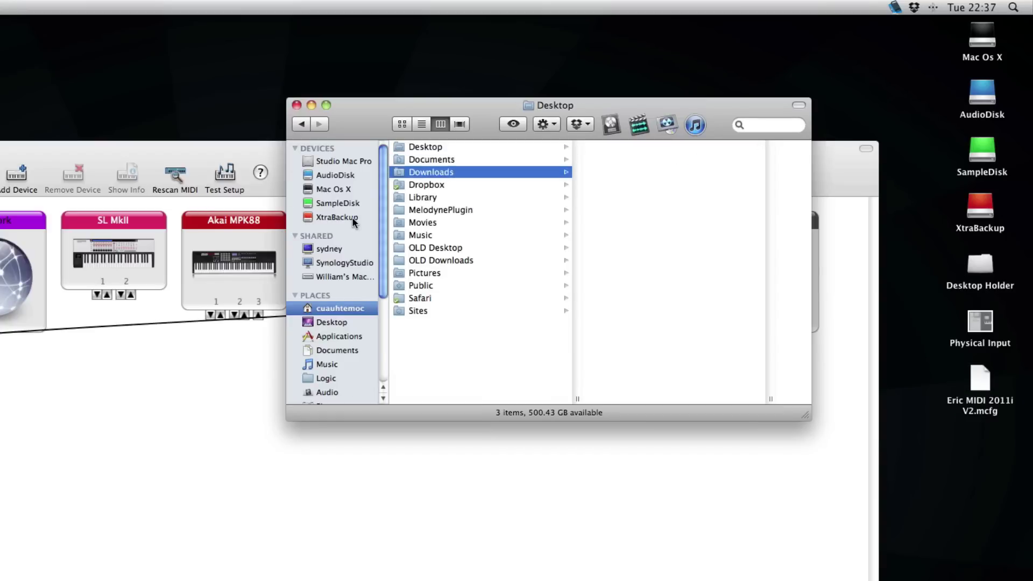
key("Right")
key("Down")
key("Down")
key("Down")
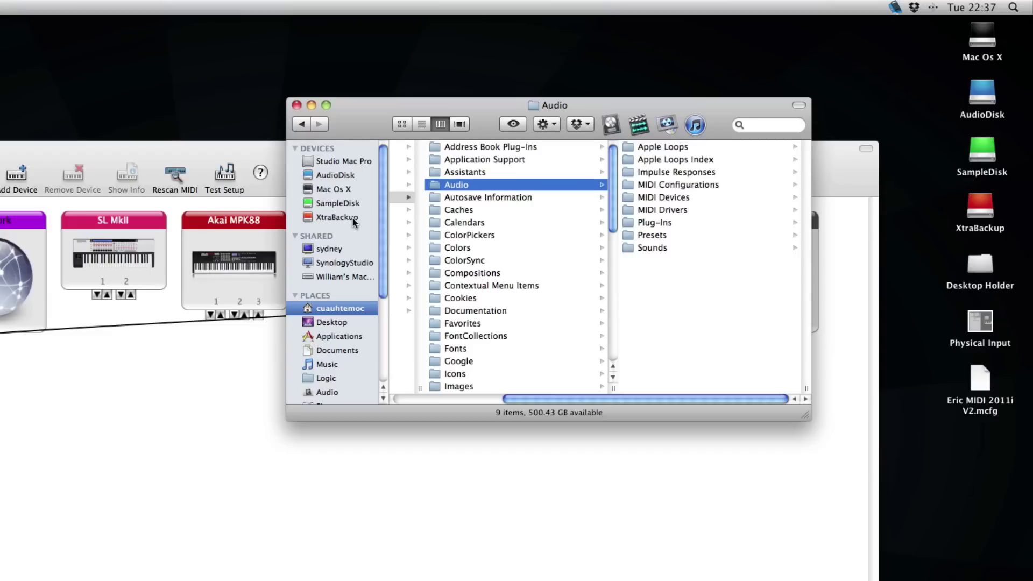
key("Right")
key("Down")
key("Down")
key("Down")
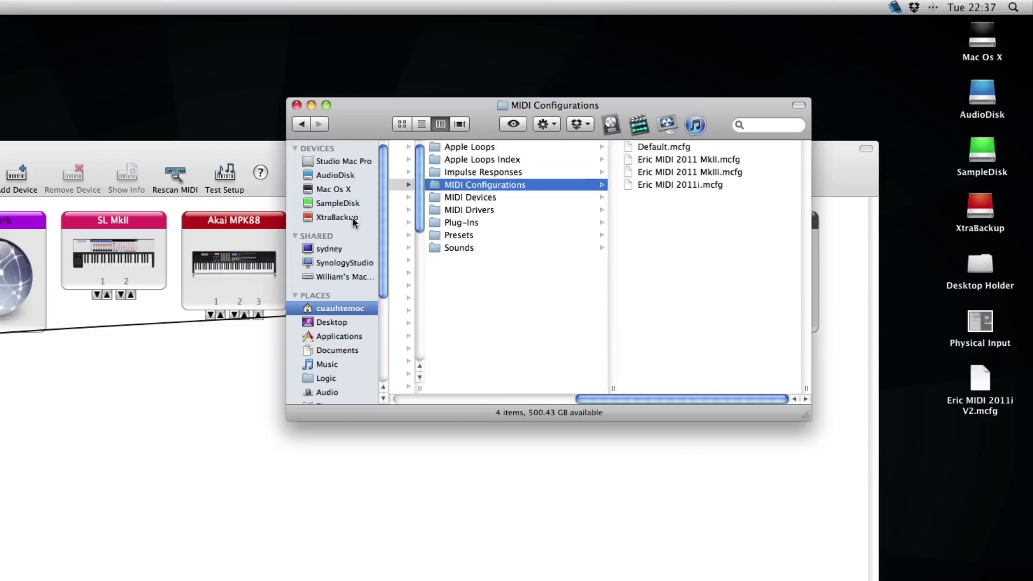
key("Right")
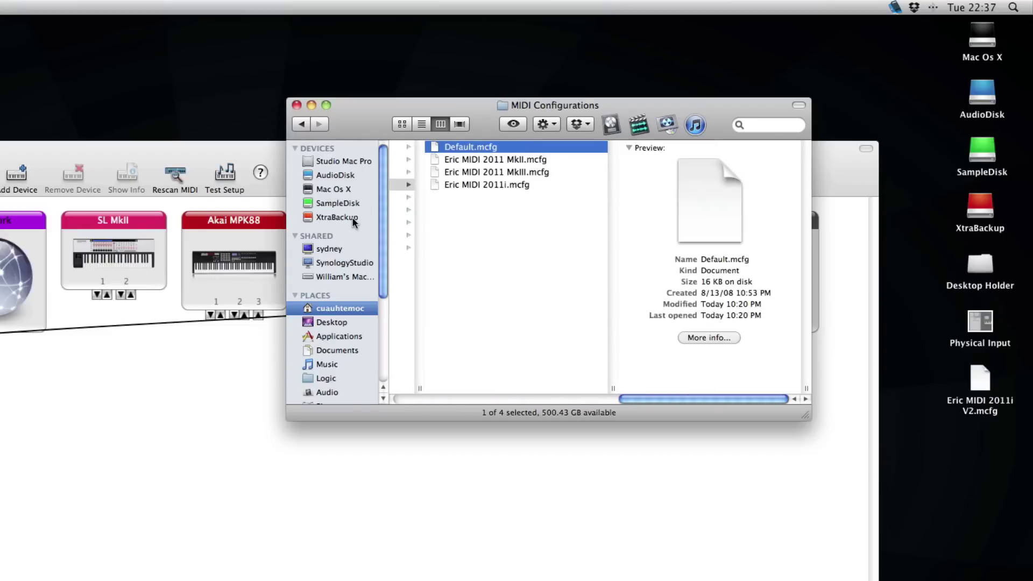
left_click_drag(980, 379, 532, 249)
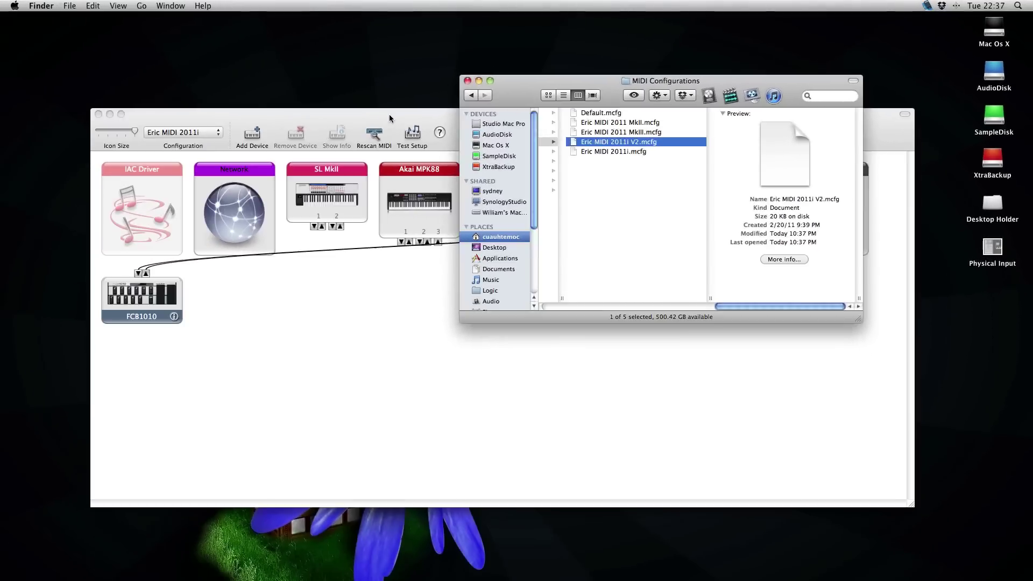
- Quit Audio MIDI Setup and relaunch it through Spotlight
left_click(194, 148)
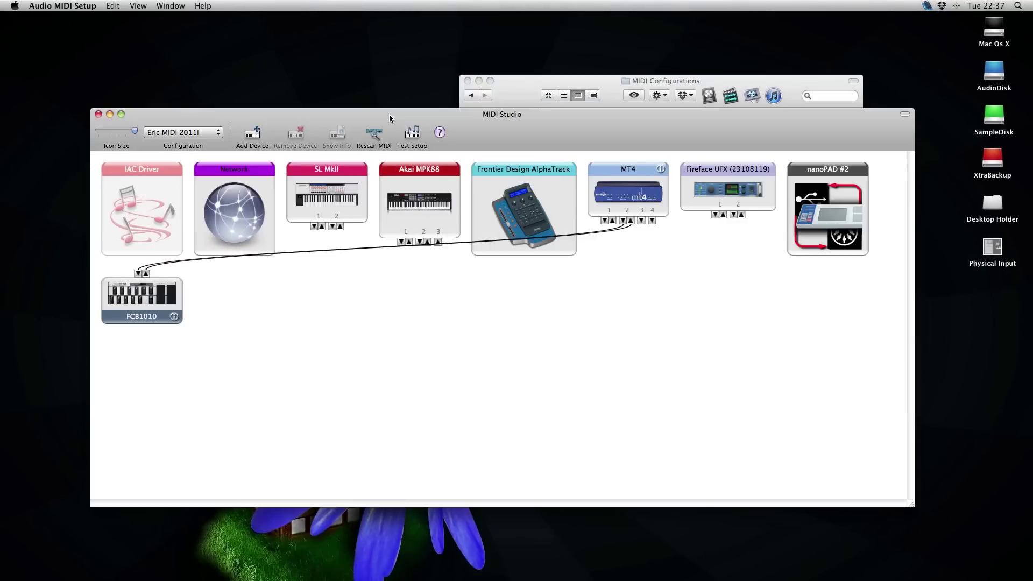
key("super+q")
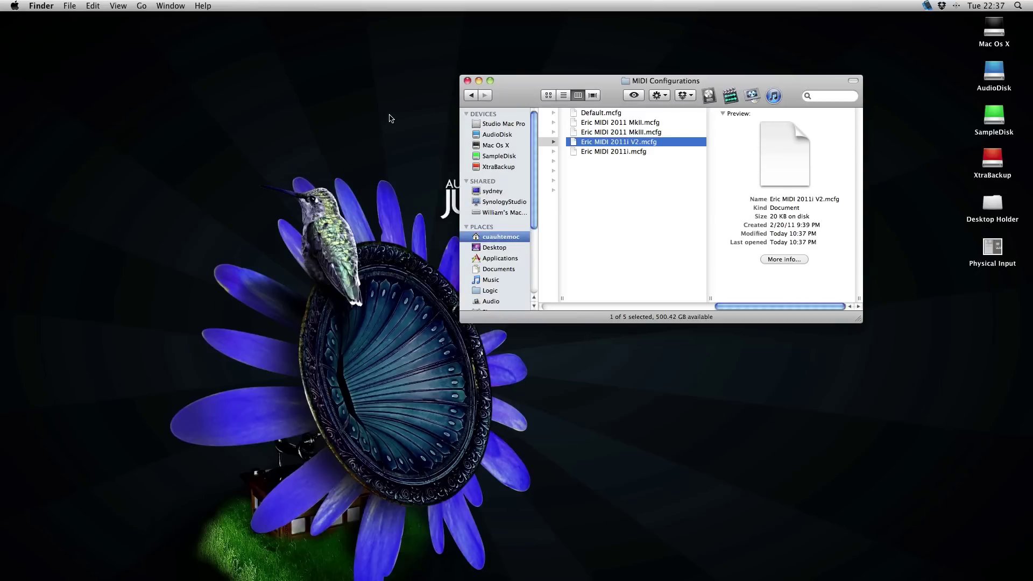
key("ctrl+space")
type("audio")
key("Return")
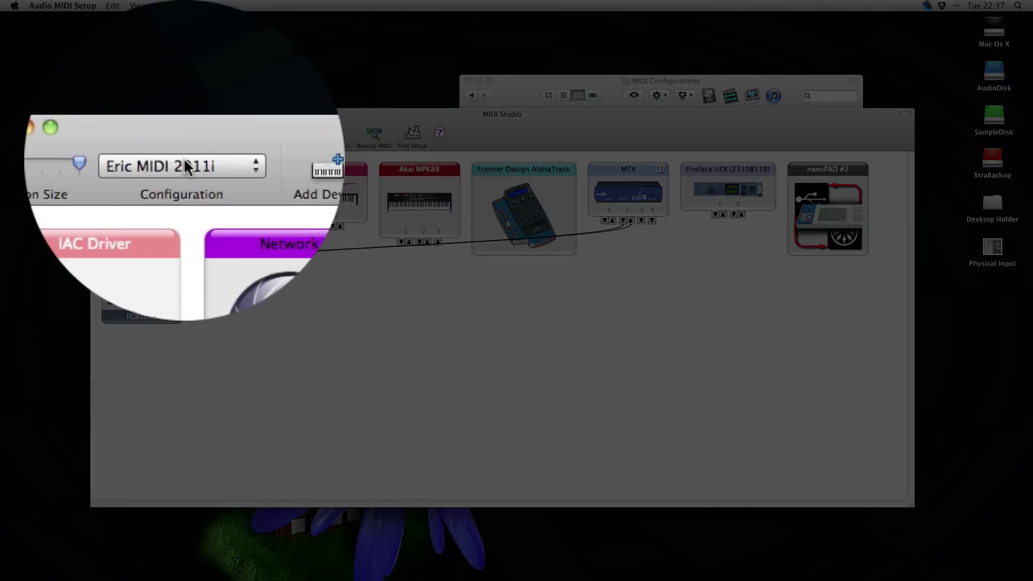
- Load the Eric MIDI 2011i V2 configuration and rescan for MIDI devices
left_click(186, 166)
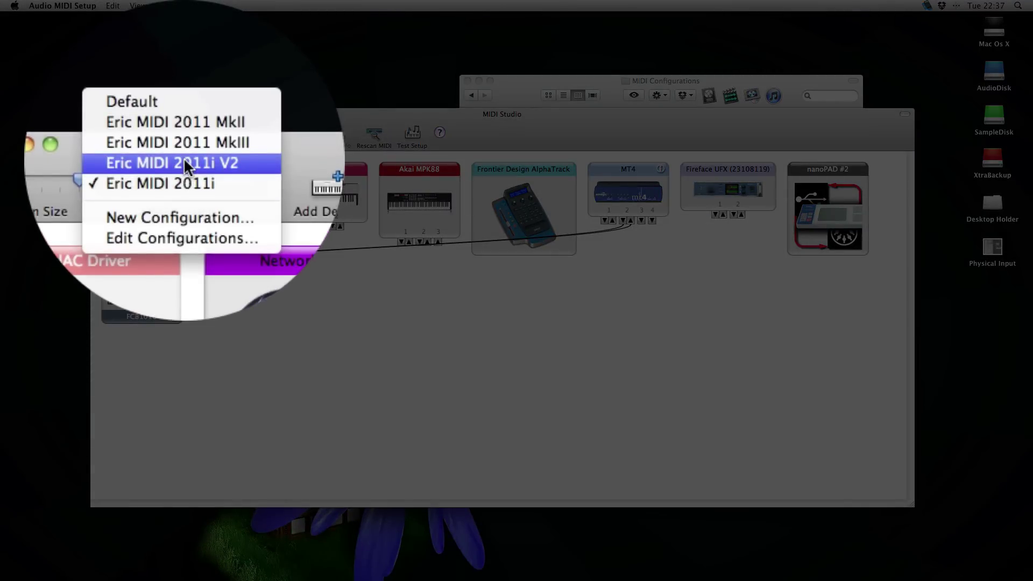
left_click(184, 160)
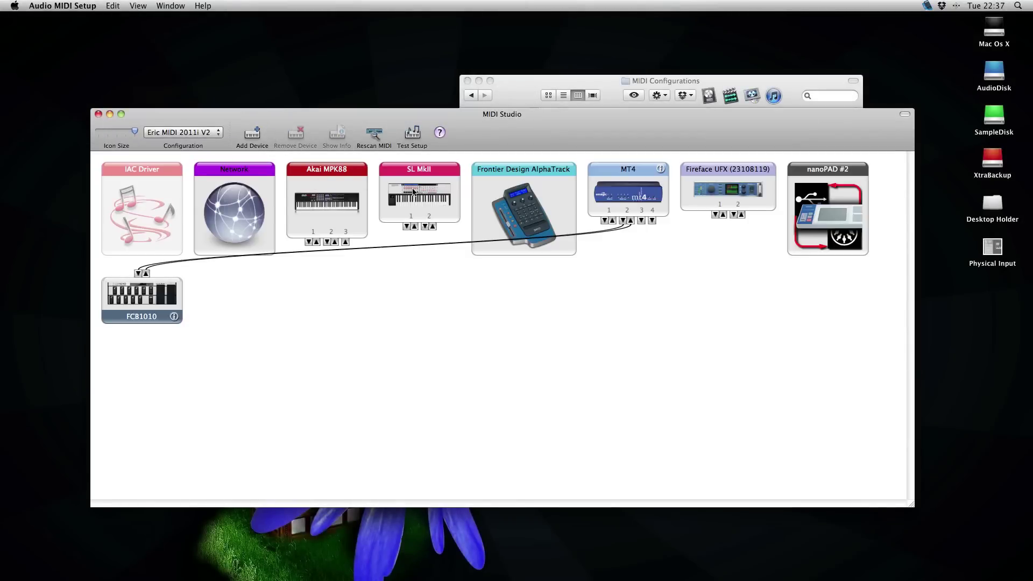
left_click(371, 135)
- Open the Physical Input screenshot at lower right, then return to the MIDI Configurations folder
double_click(999, 248)
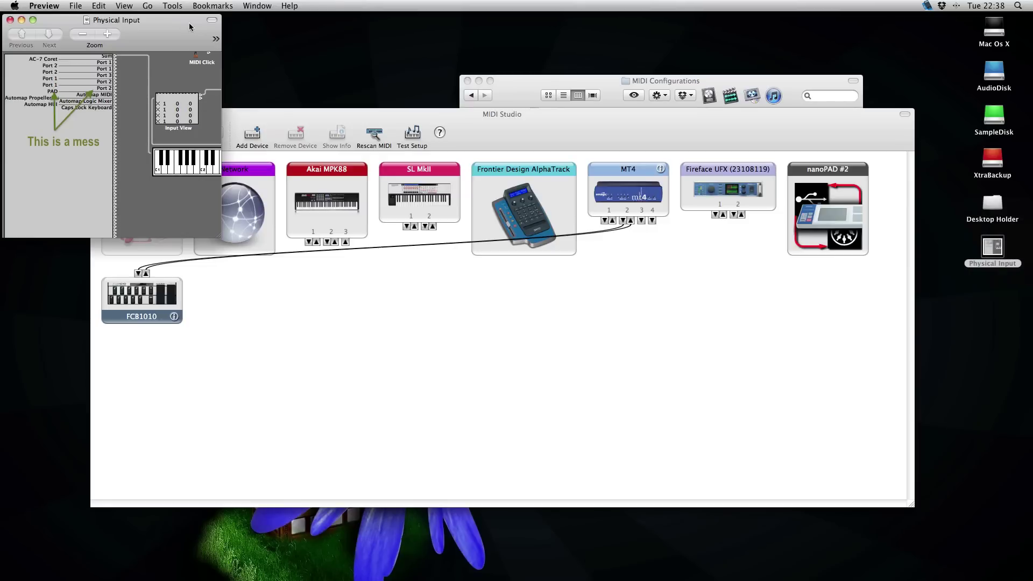
left_click_drag(183, 24, 748, 156)
left_click_drag(736, 85, 813, 207)
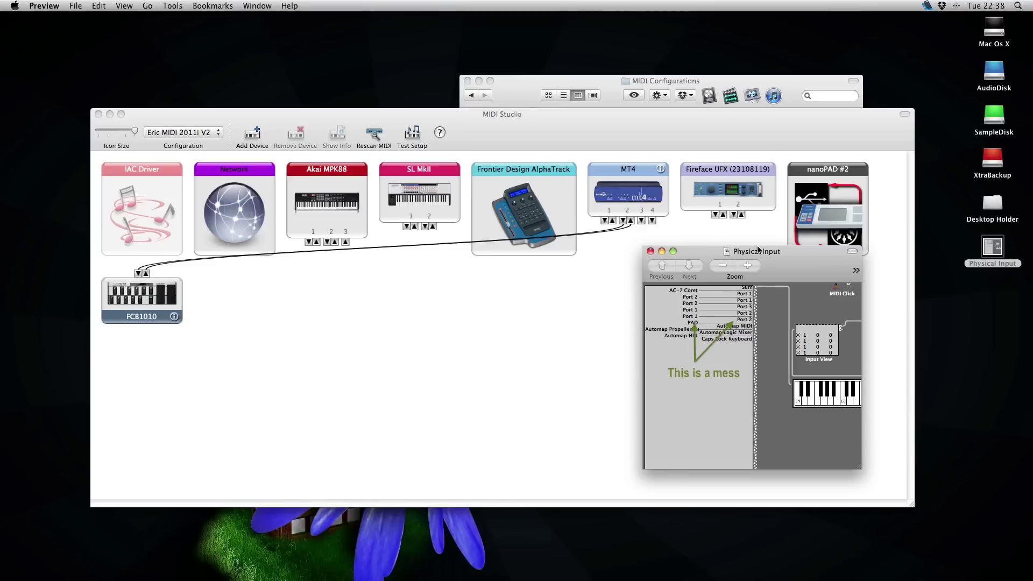
left_click(659, 81)
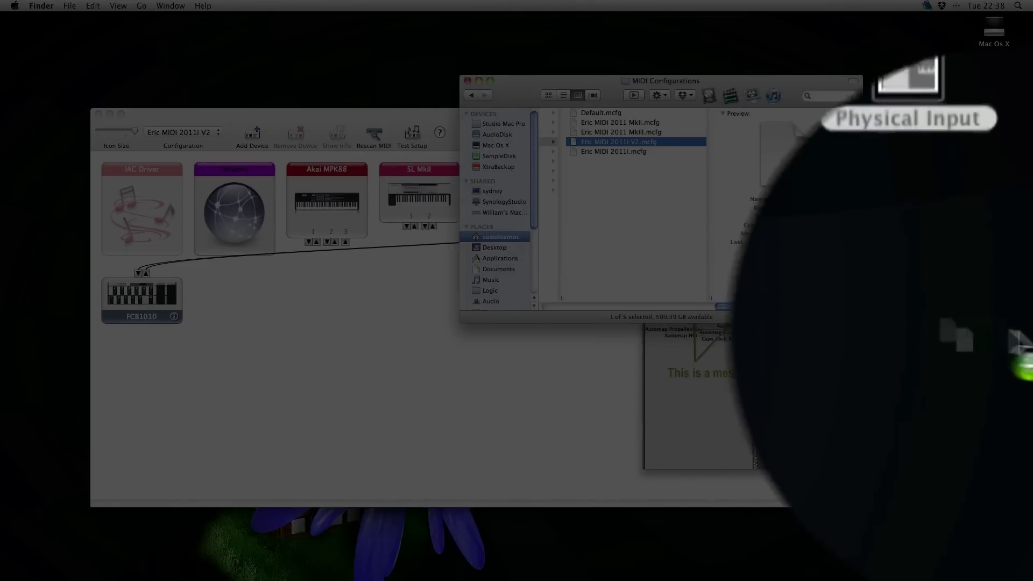
- Copy the V2 config file to the desktop and enlarge its TextEdit window to read the XML
left_click_drag(990, 338, 733, 560)
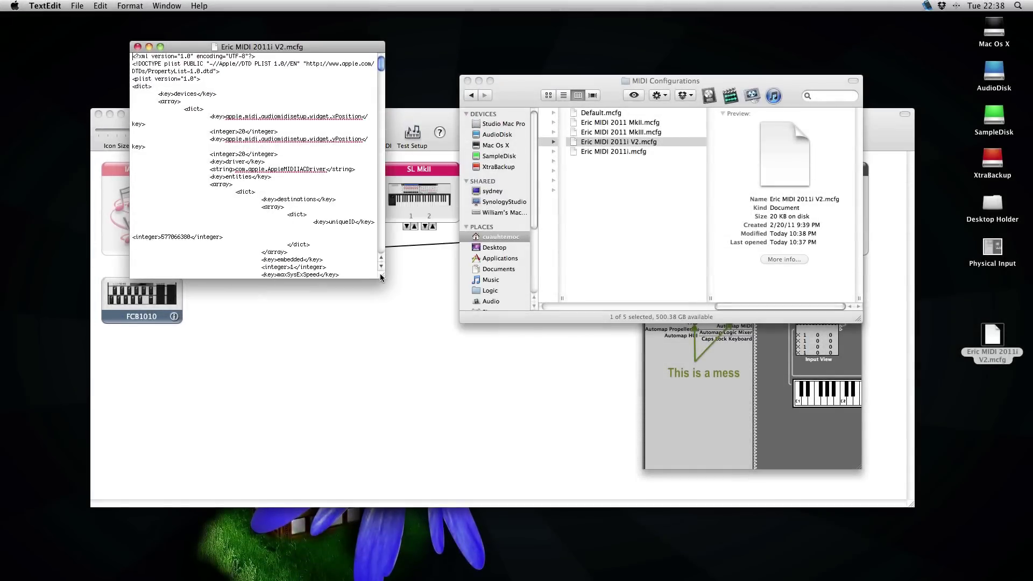
left_click_drag(381, 276, 642, 542)
scroll(521, 324, "down", 15)
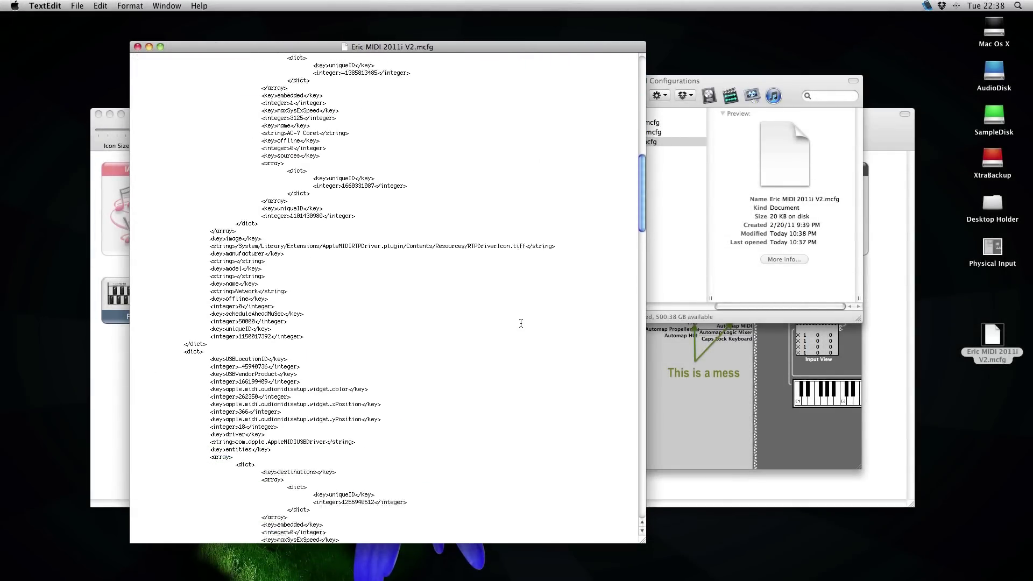
scroll(521, 323, "down", 8)
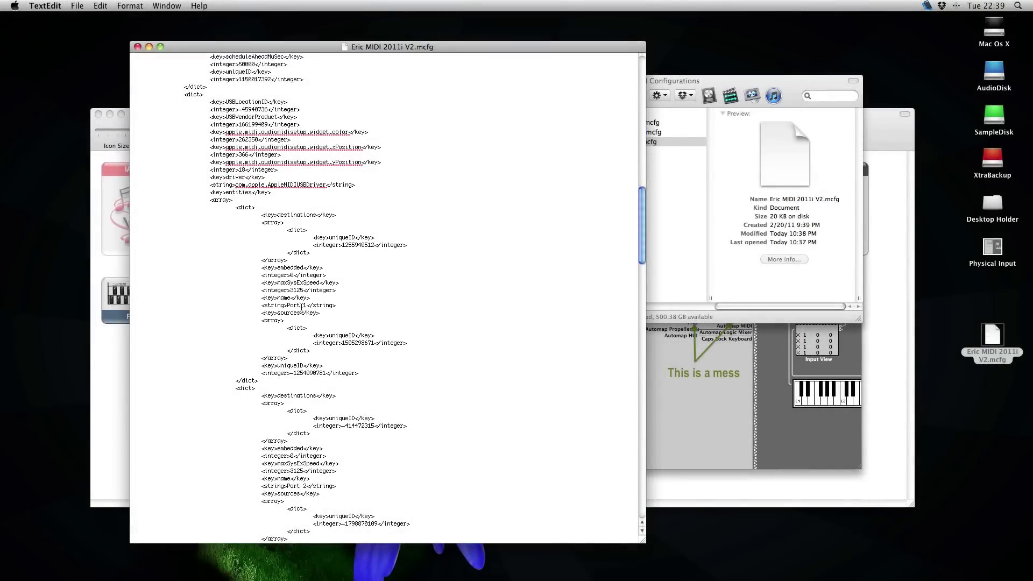
left_click(743, 391)
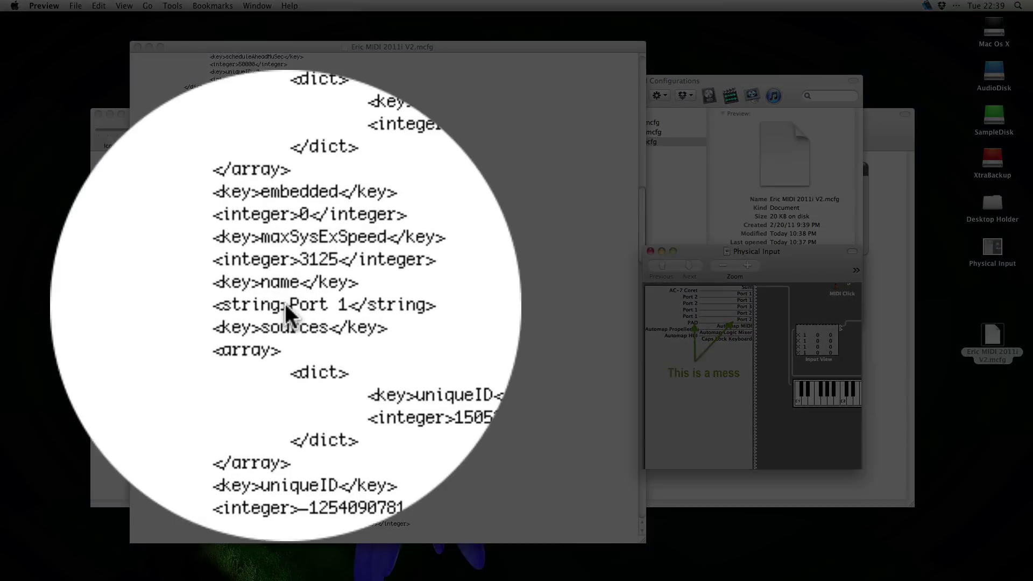
- Prefix 'AKAI ' to four port names so they read AKAI Port 2 and AKAI Port 3
left_click(286, 311)
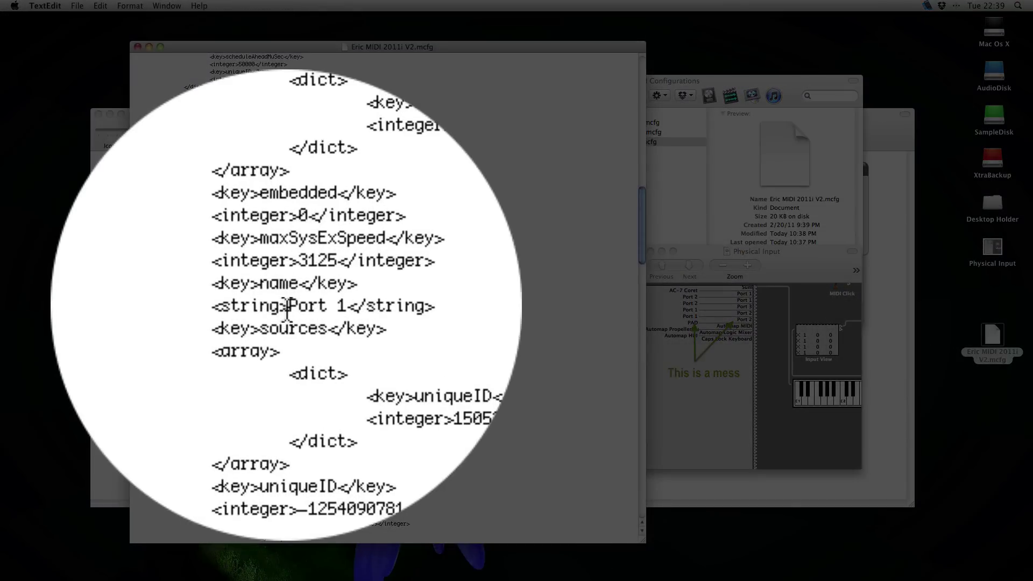
type("AKAI")
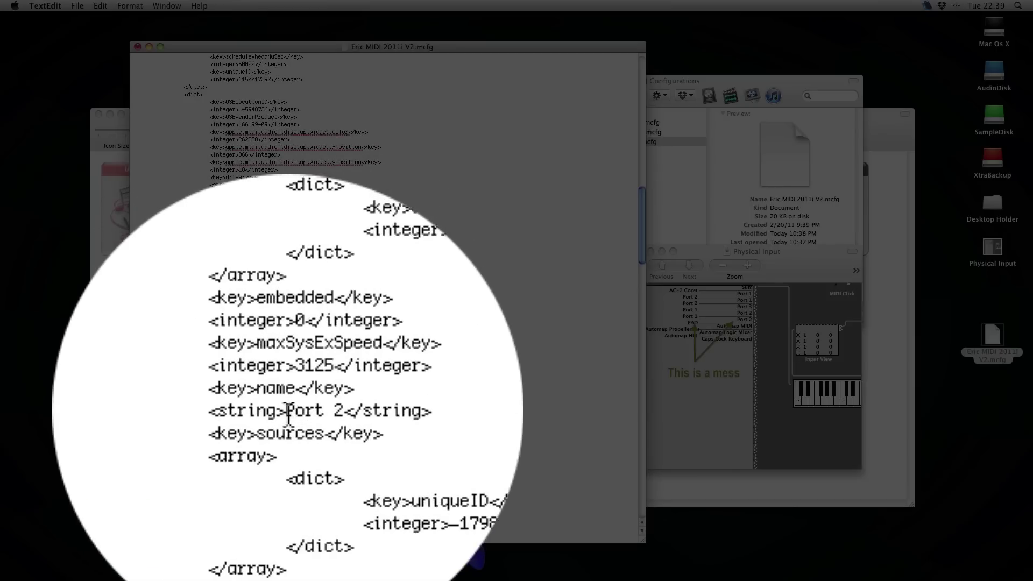
left_click(289, 415)
type("A")
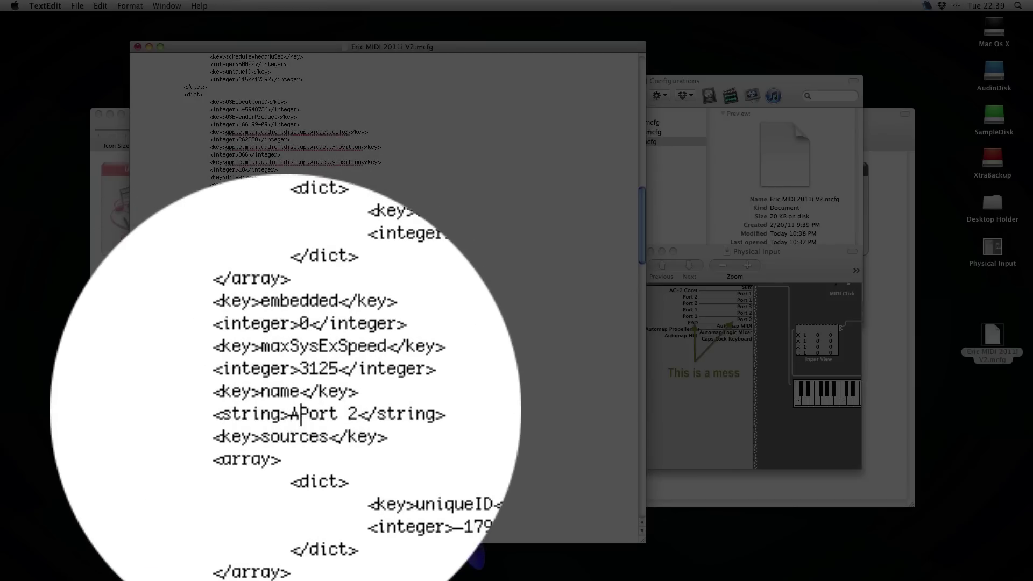
type("KAI")
scroll(383, 341, "down", 5)
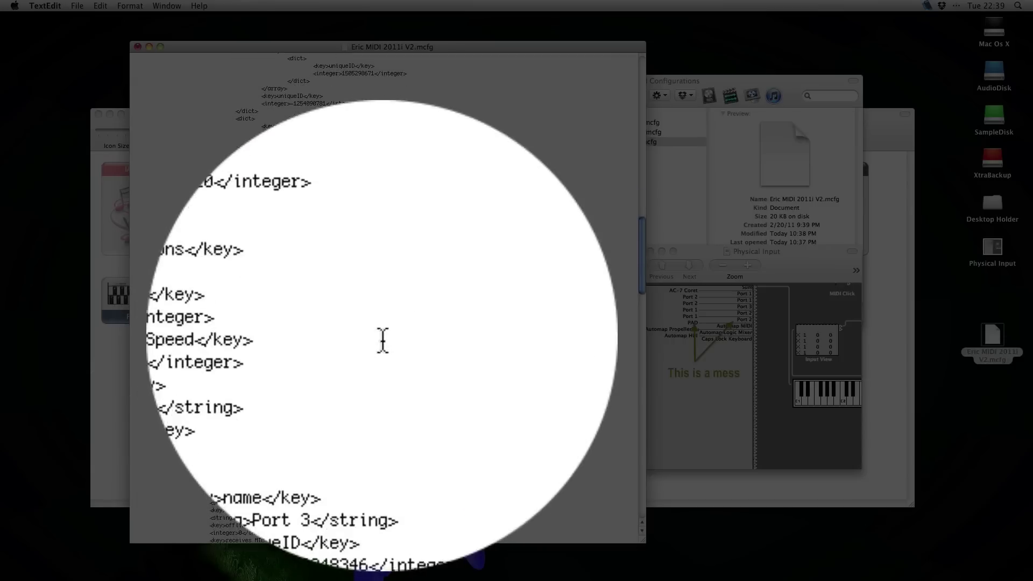
left_click(291, 361)
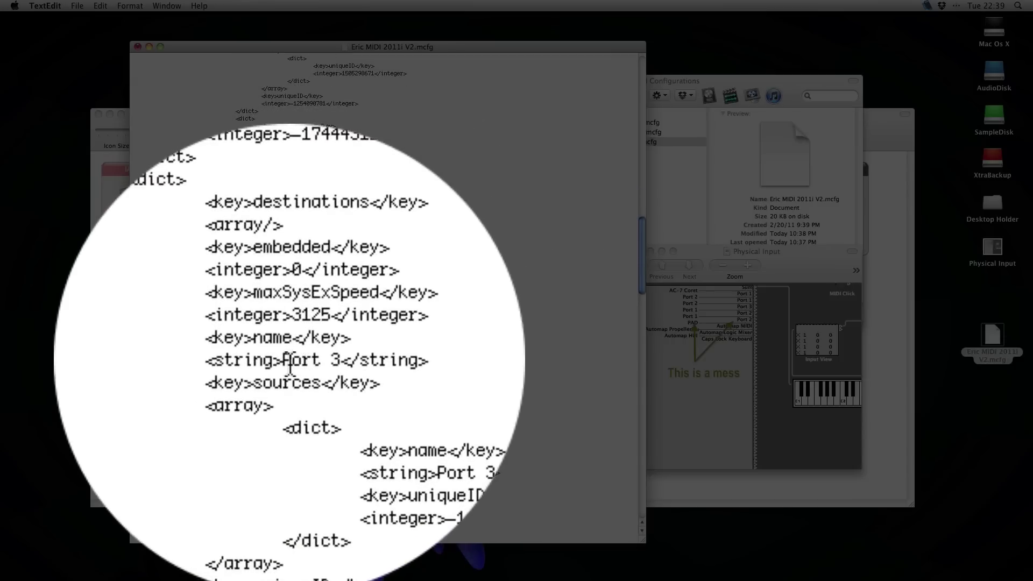
type("AKAI")
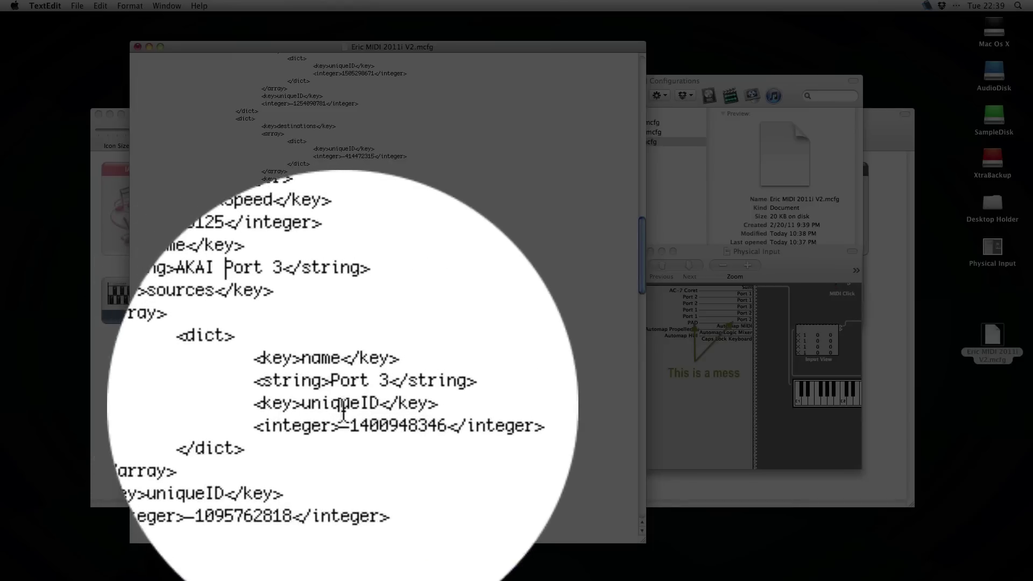
left_click(340, 398)
type("AKAI")
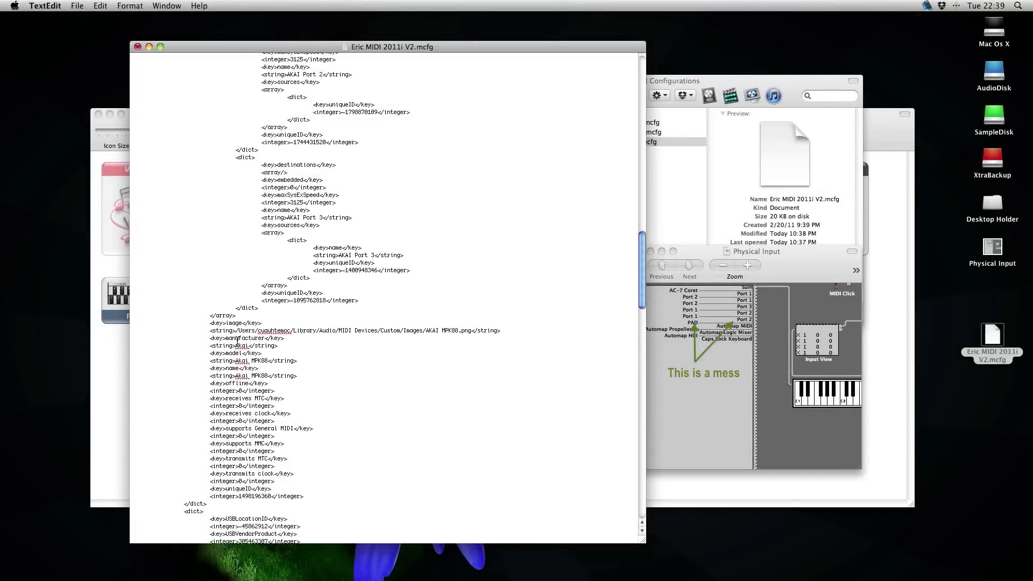
- Append ' SLMkII' to the next device's Port 1 and Port 2 names
scroll(237, 342, "down", 8)
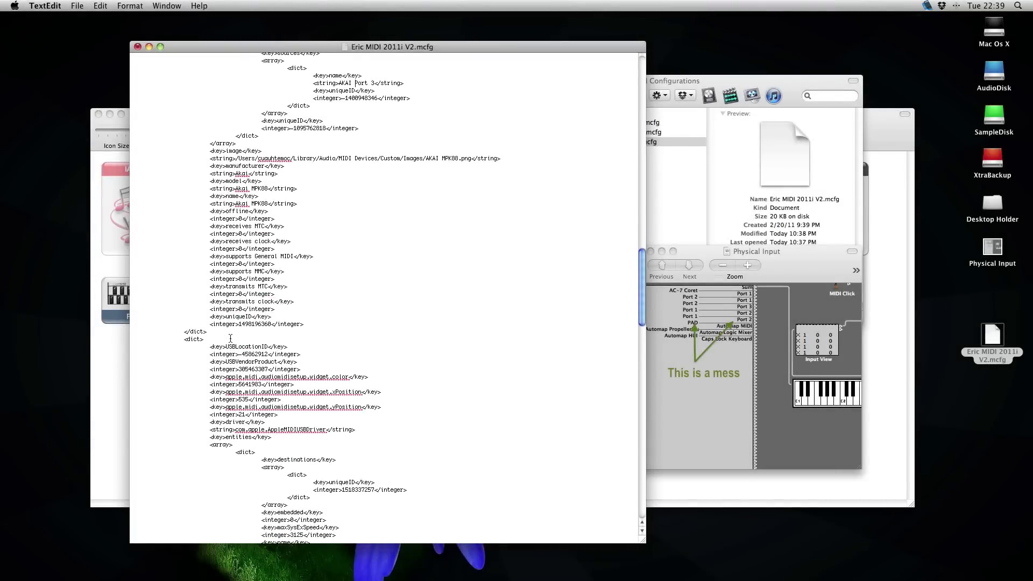
scroll(230, 338, "down", 7)
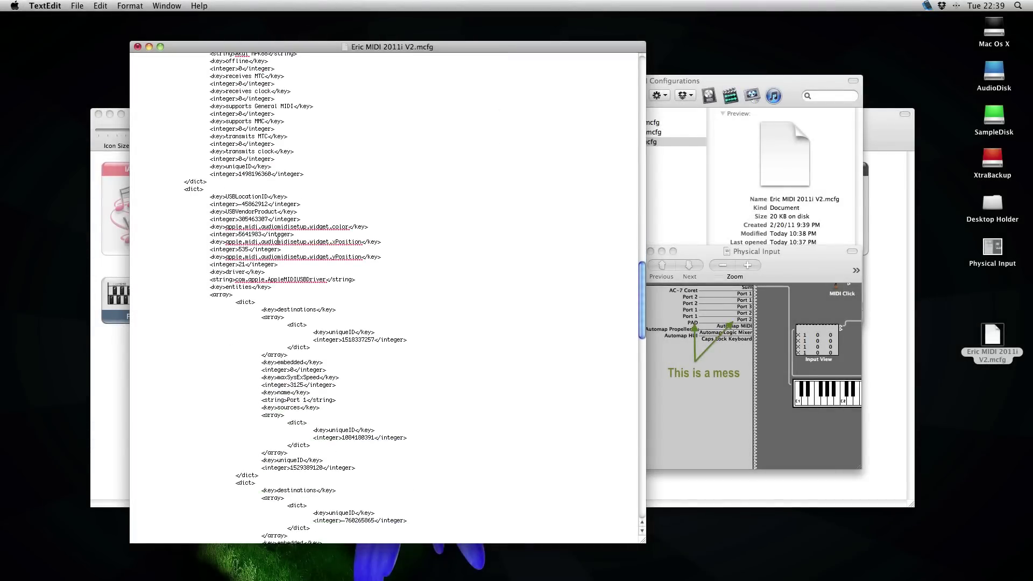
scroll(278, 242, "down", 3)
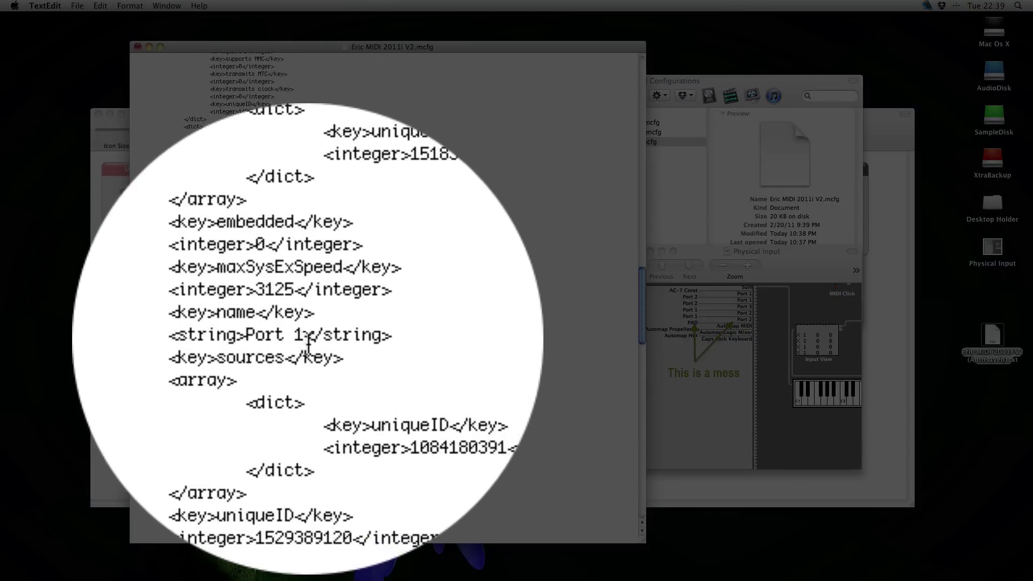
left_click(309, 340)
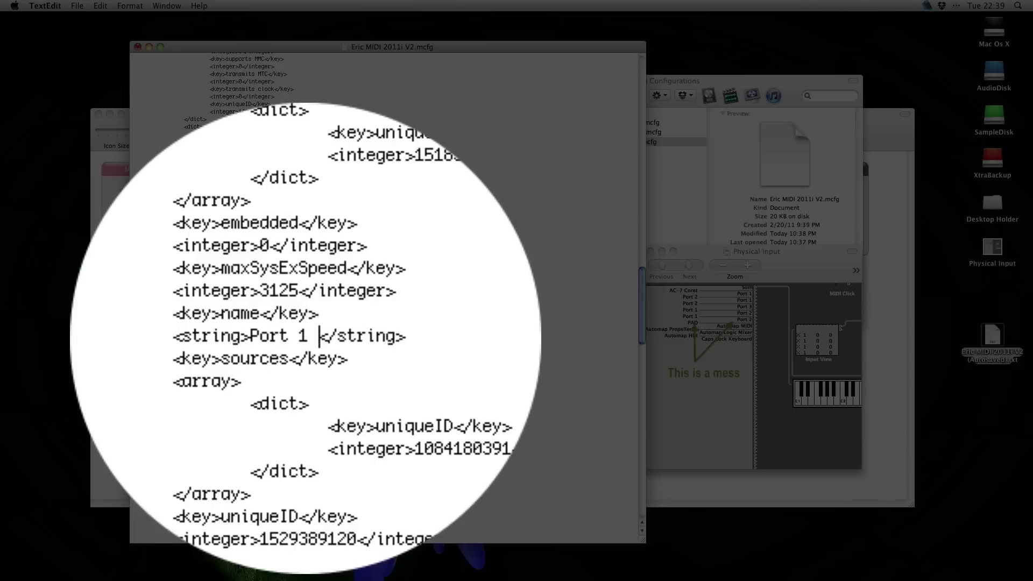
type("SLM")
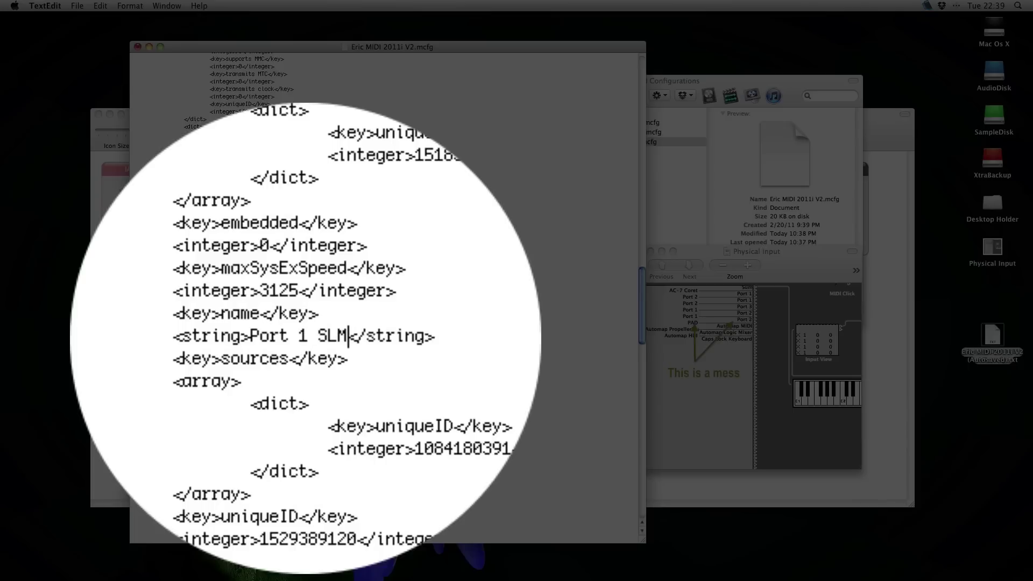
type("kII")
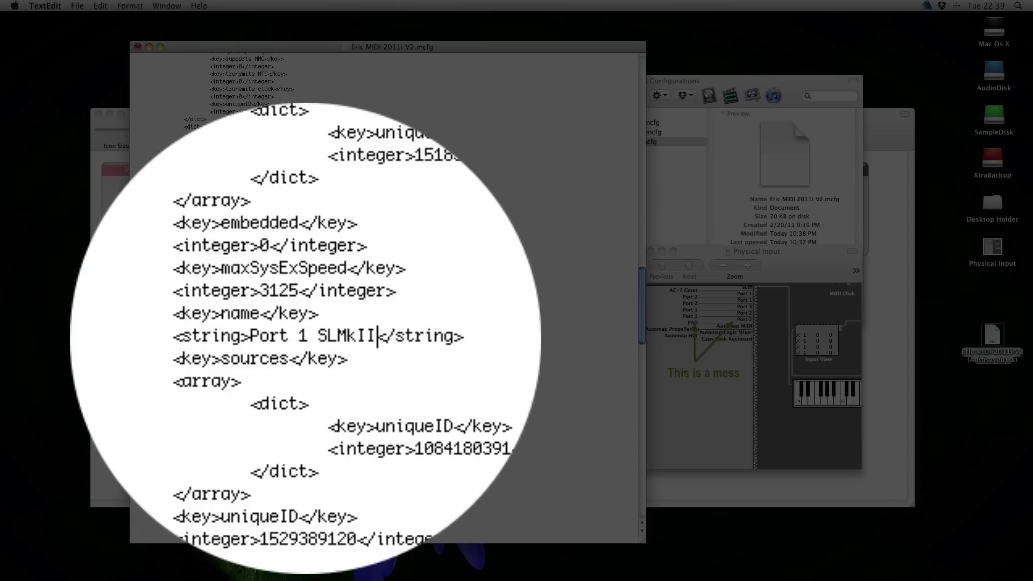
scroll(290, 414, "down", 5)
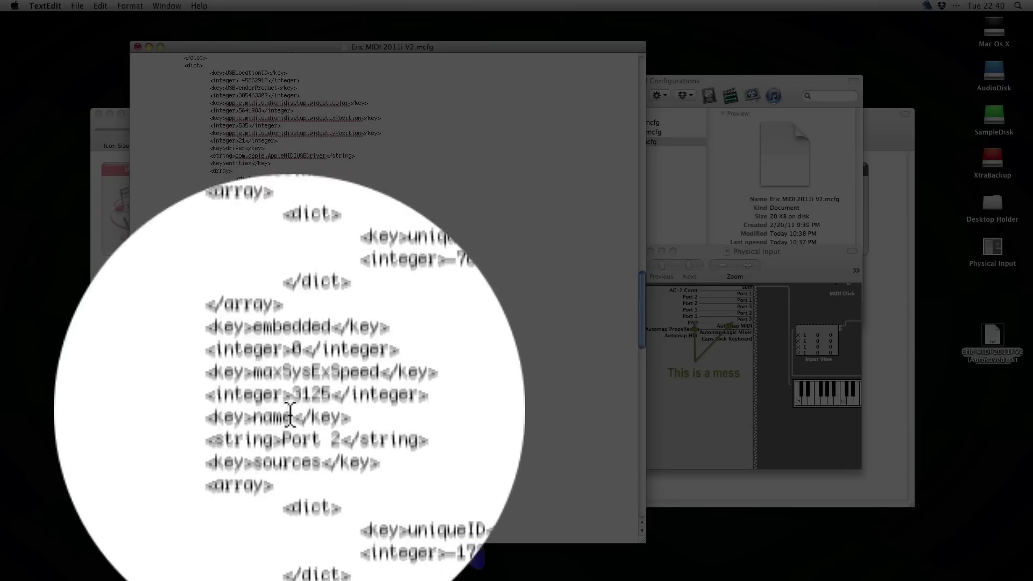
left_click(307, 415)
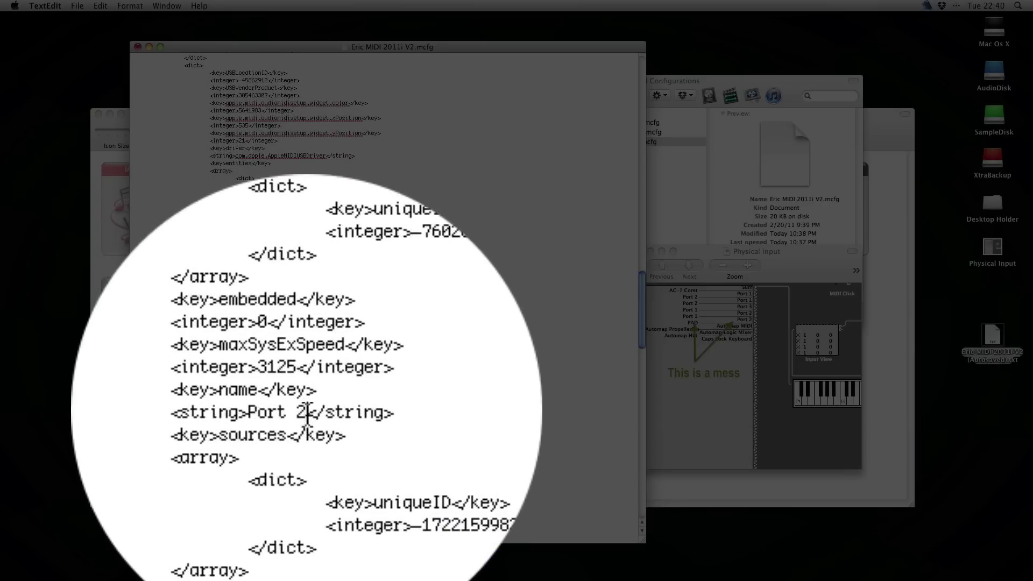
type("SL")
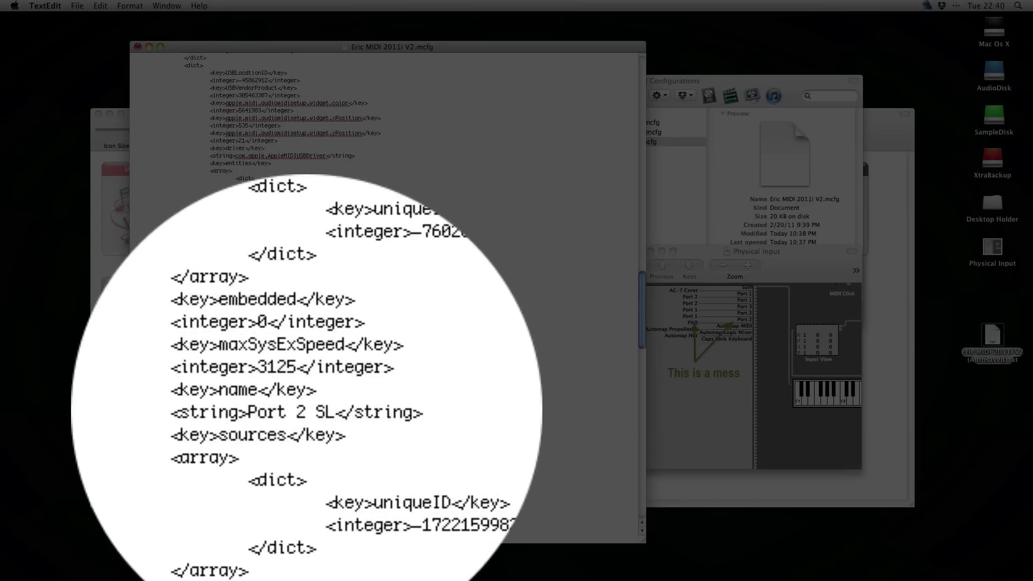
type("MkII")
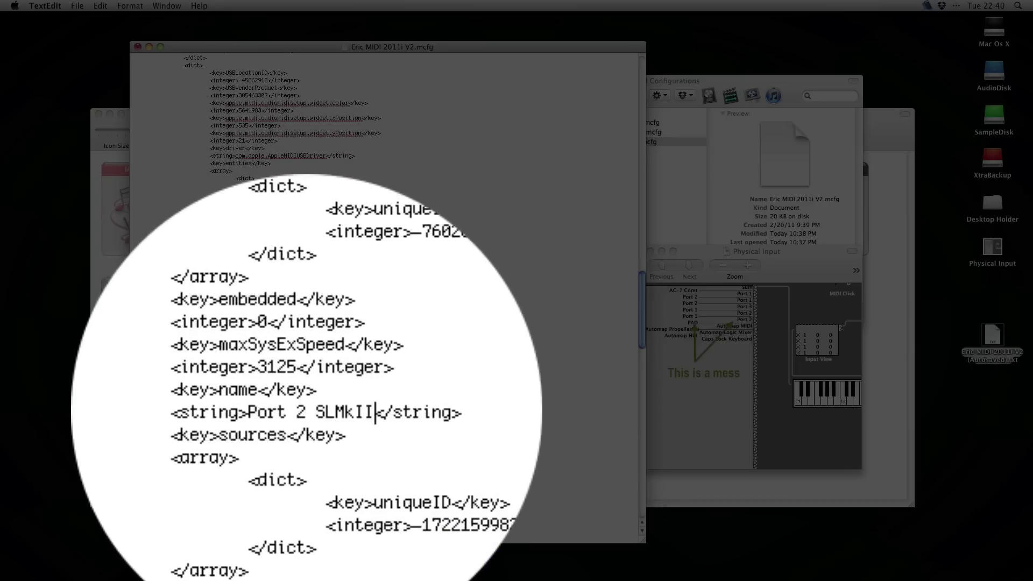
scroll(304, 411, "down", 5)
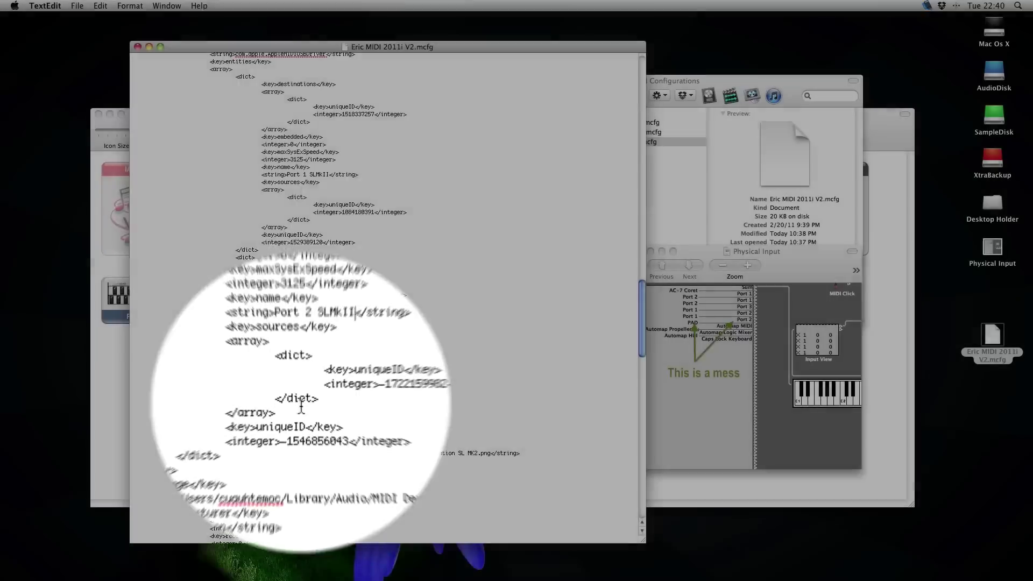
- Close the document, rename the desktop copy to Eric MIDI 2011i V3.mcfg, and move it into MIDI Configurations
key("super+w")
left_click(993, 356)
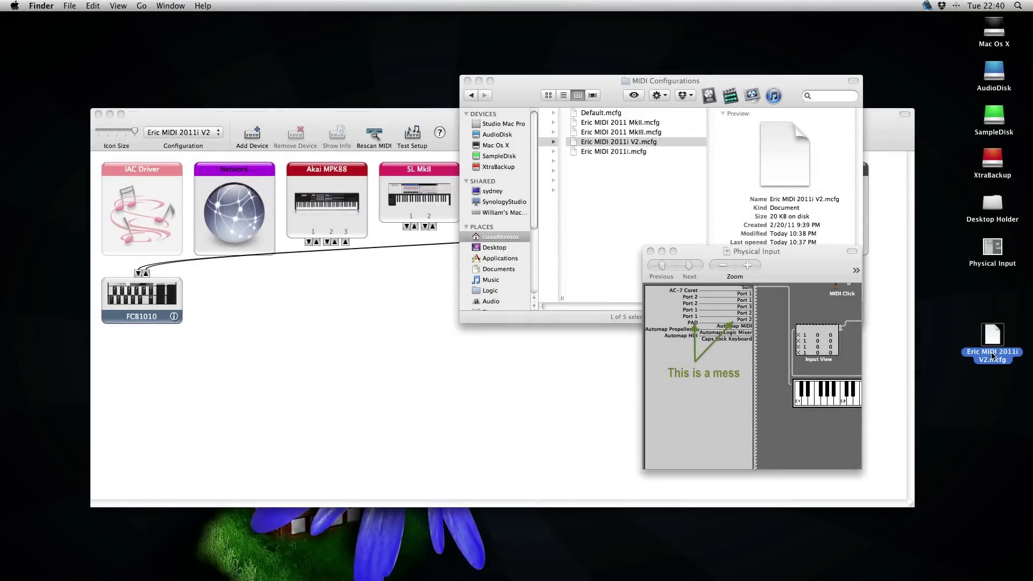
key("Return")
key("Right")
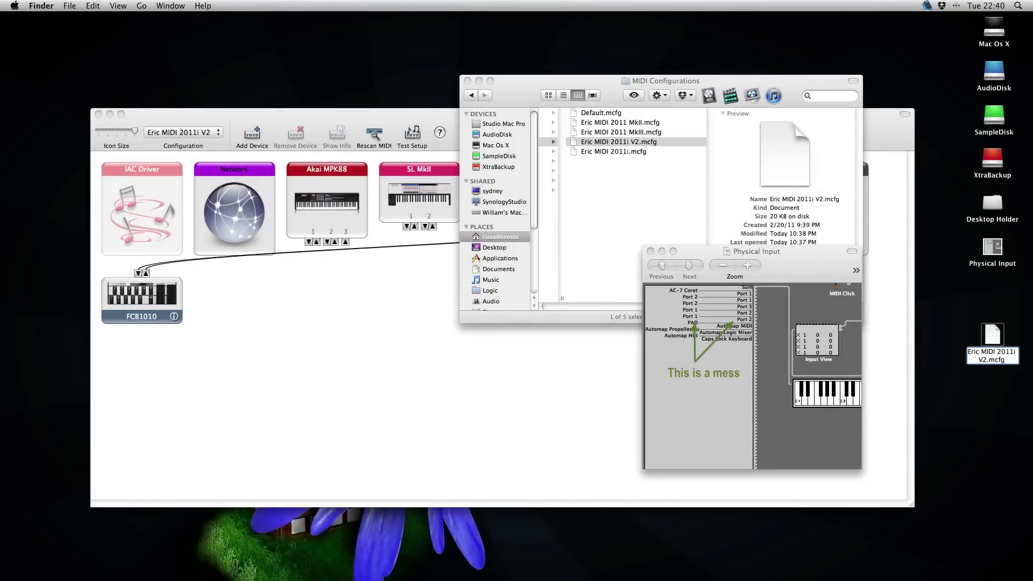
key("BackSpace")
type("3")
key("Return")
left_click(651, 251)
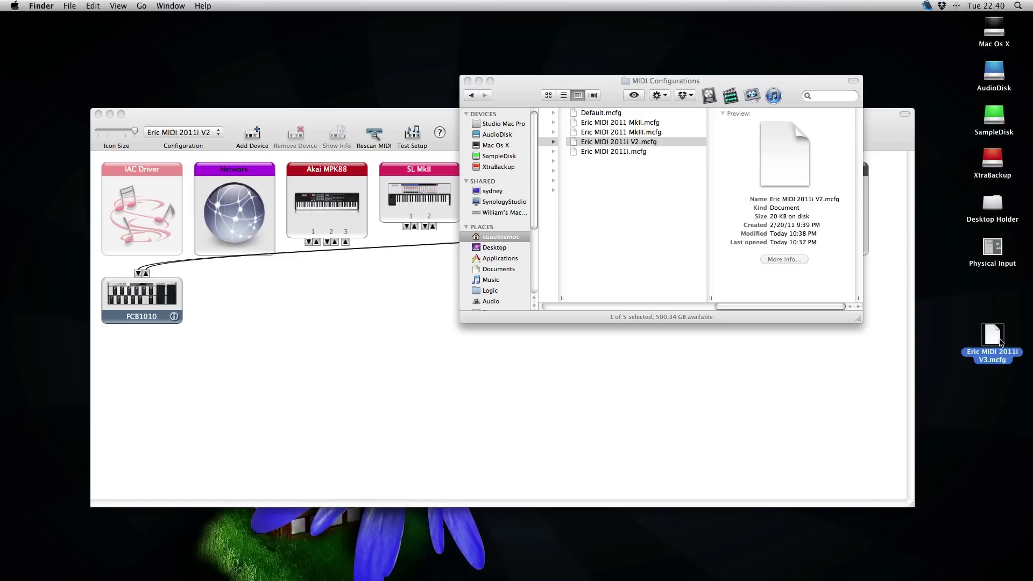
left_click_drag(1000, 342, 641, 208)
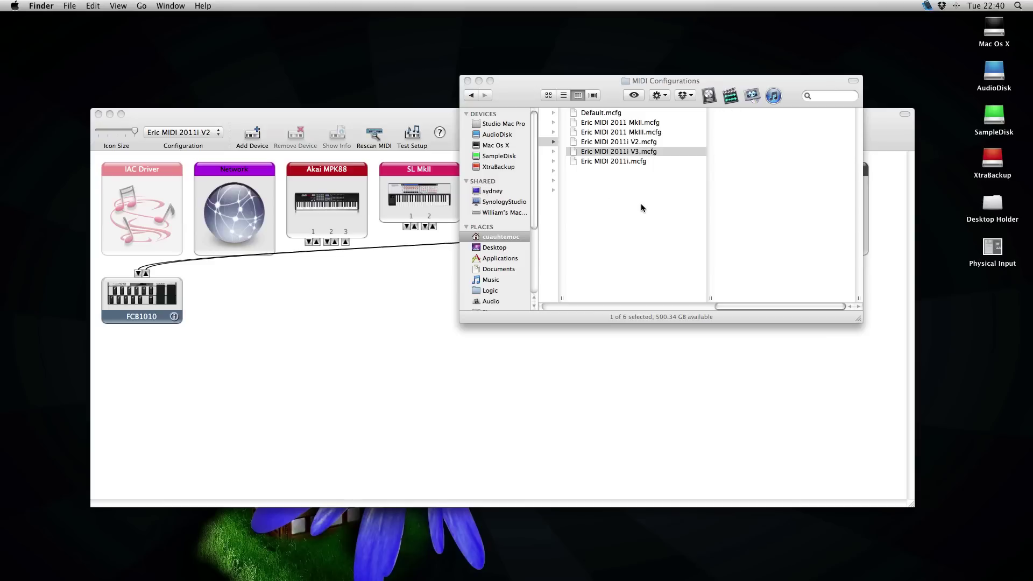
- Restart Audio MIDI Setup and load the Eric MIDI 2011i V3 configuration
left_click(286, 118)
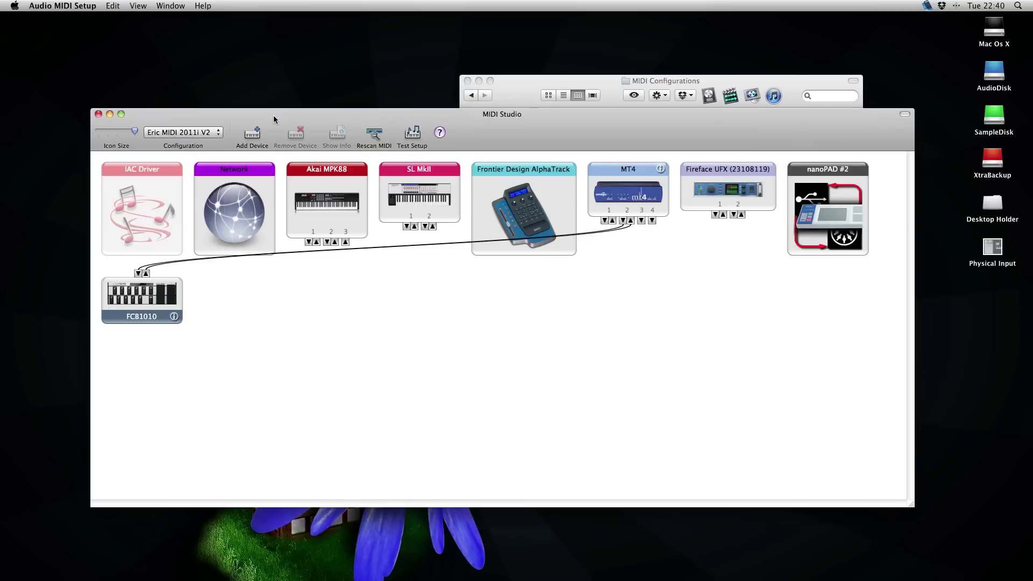
key("super+q")
key("ctrl+space")
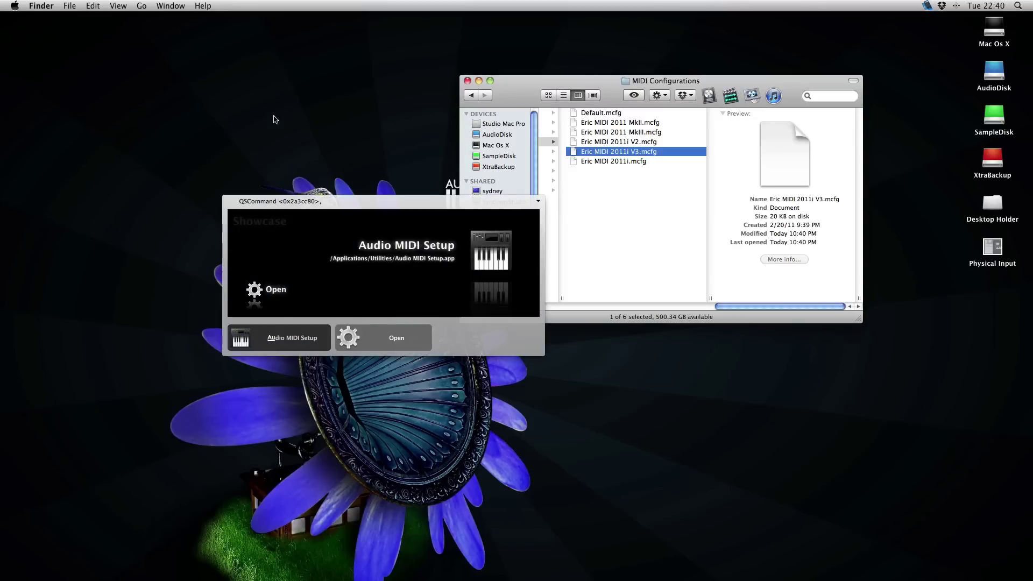
key("Return")
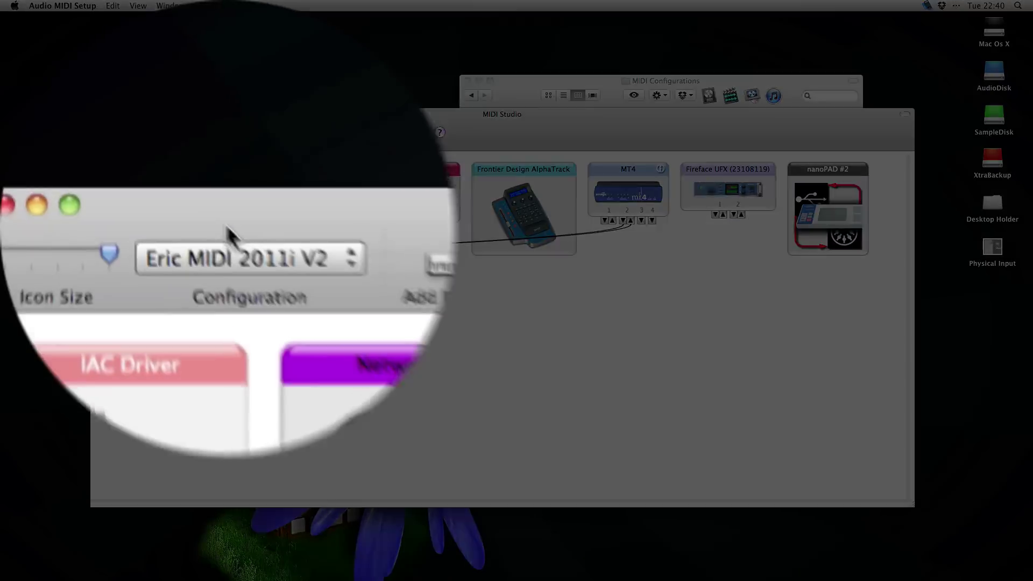
left_click(185, 133)
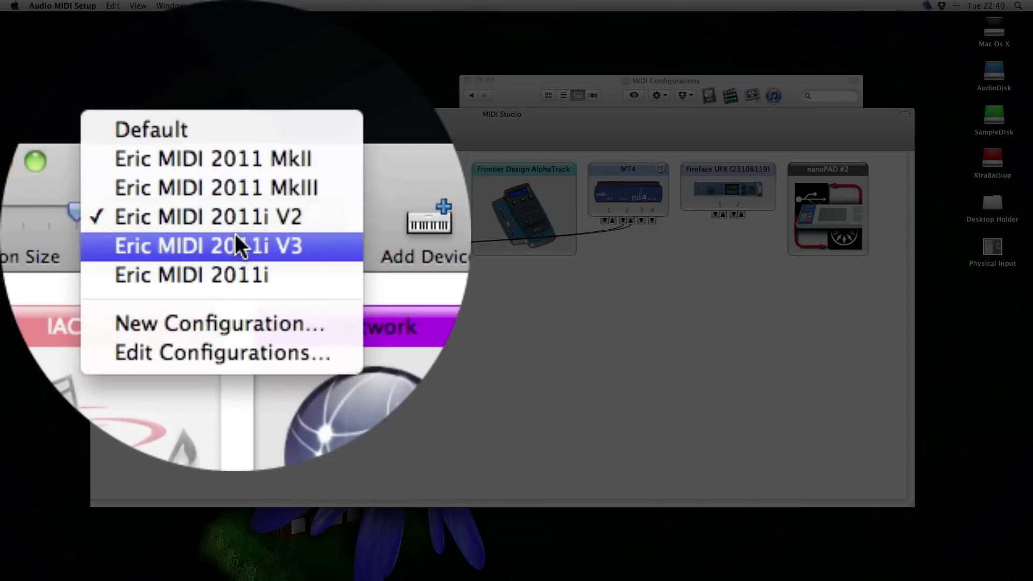
left_click(234, 274)
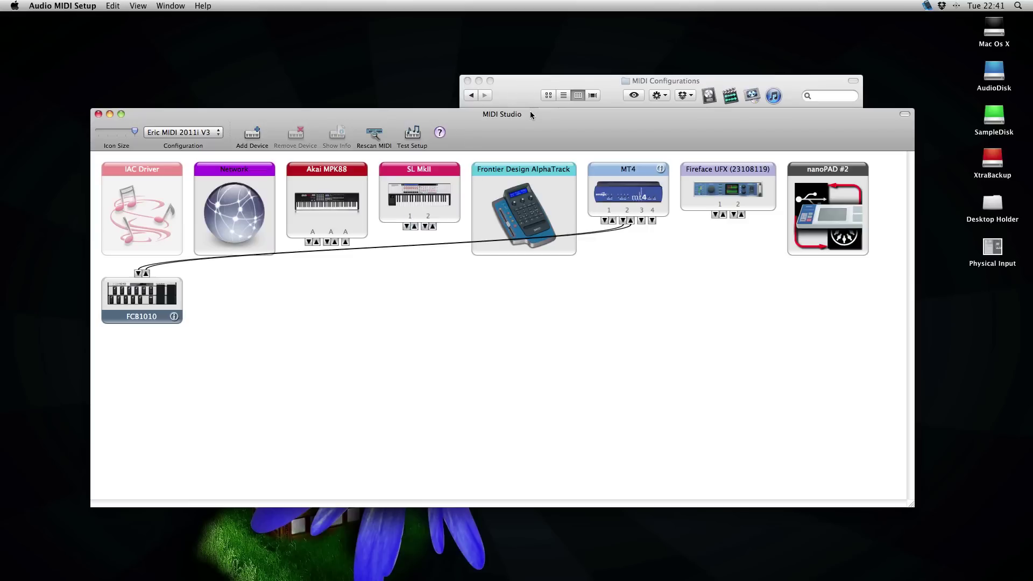
- Switch to Logic Pro and show the Environment's Click & Ports layer with the AKAI and SLMkII ports
key("ctrl+space")
type("logic")
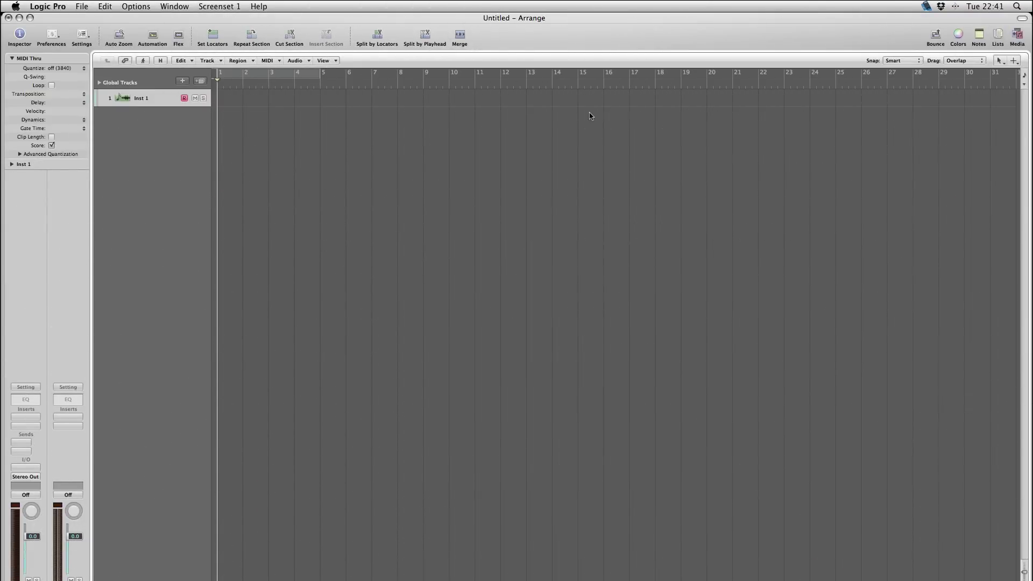
key("super+8")
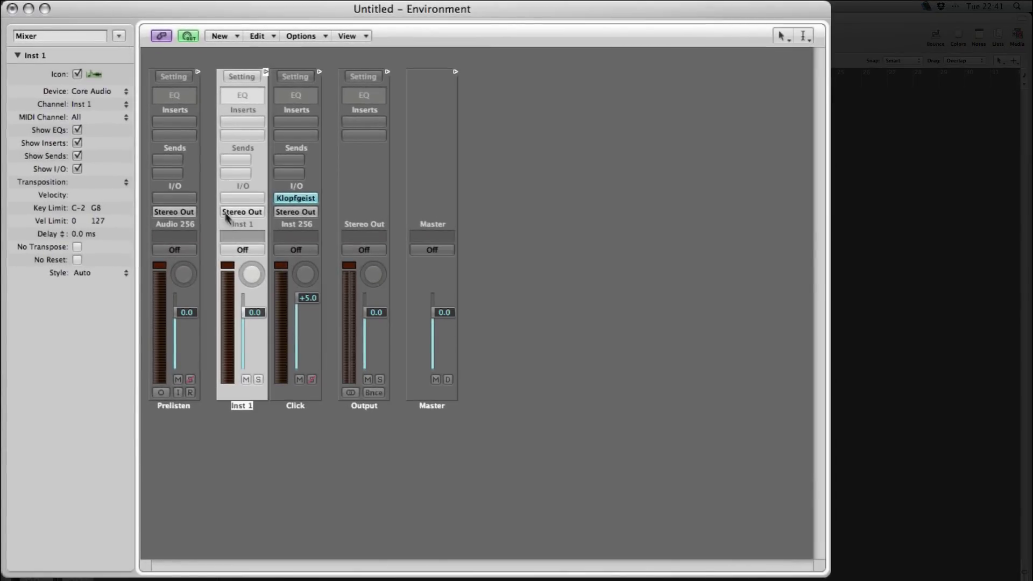
left_click(120, 38)
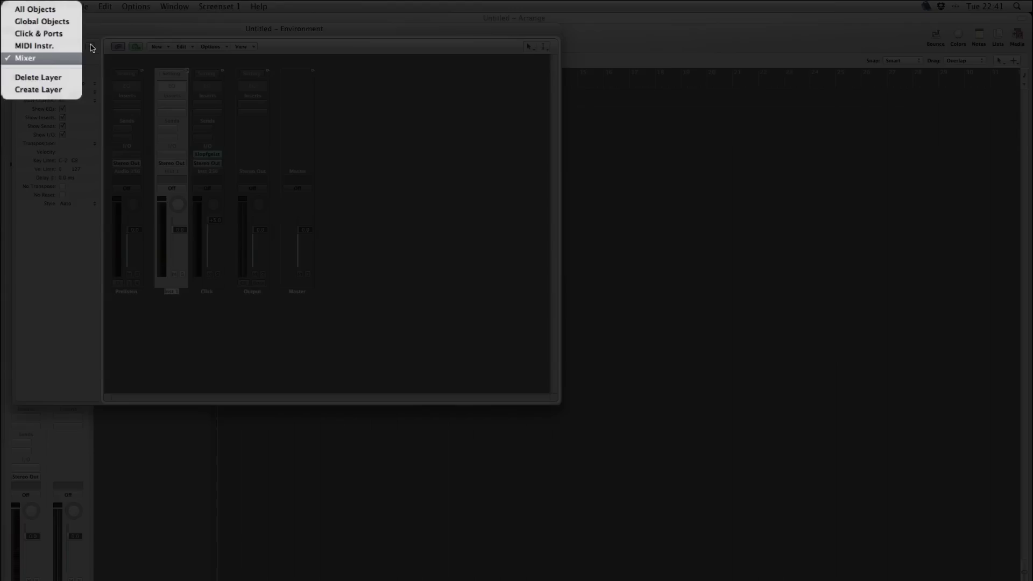
left_click(64, 33)
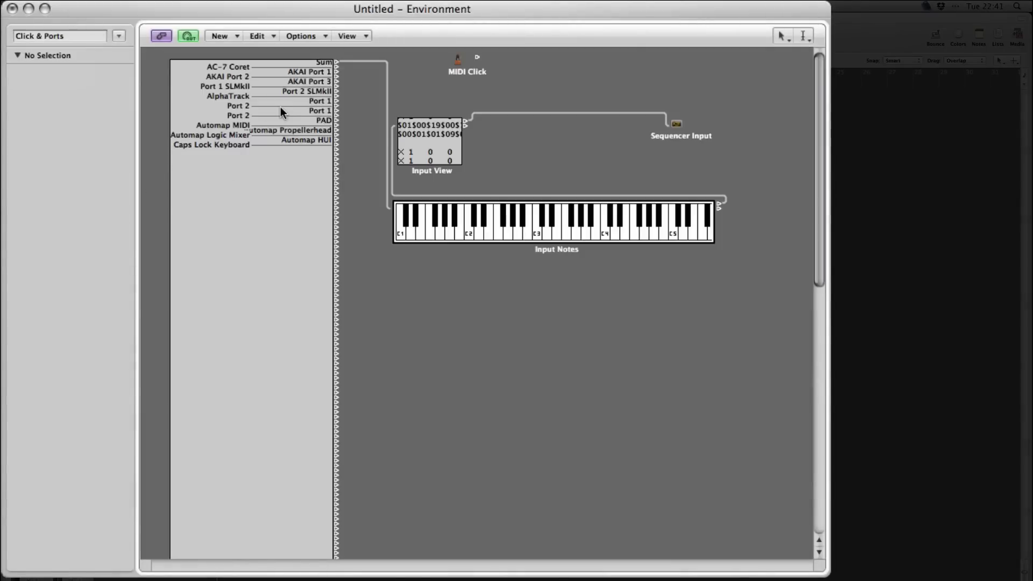